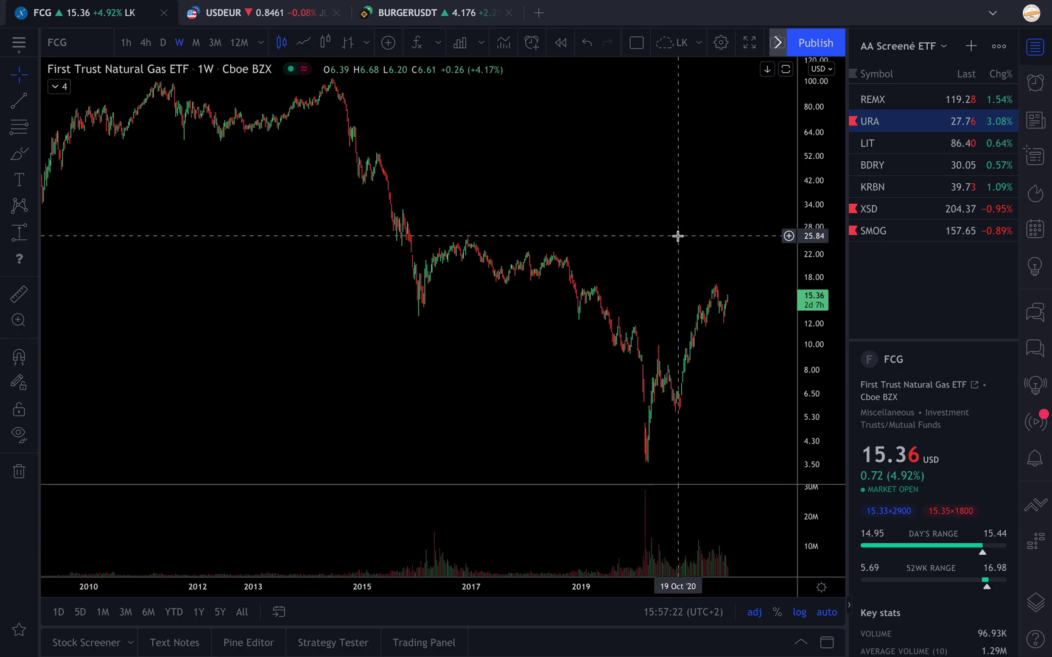
Step: Add FCG to the AA Screené ETF watchlist with Alt+W, then bring up the REMX chart
{"action": "key", "text": "alt+w"}
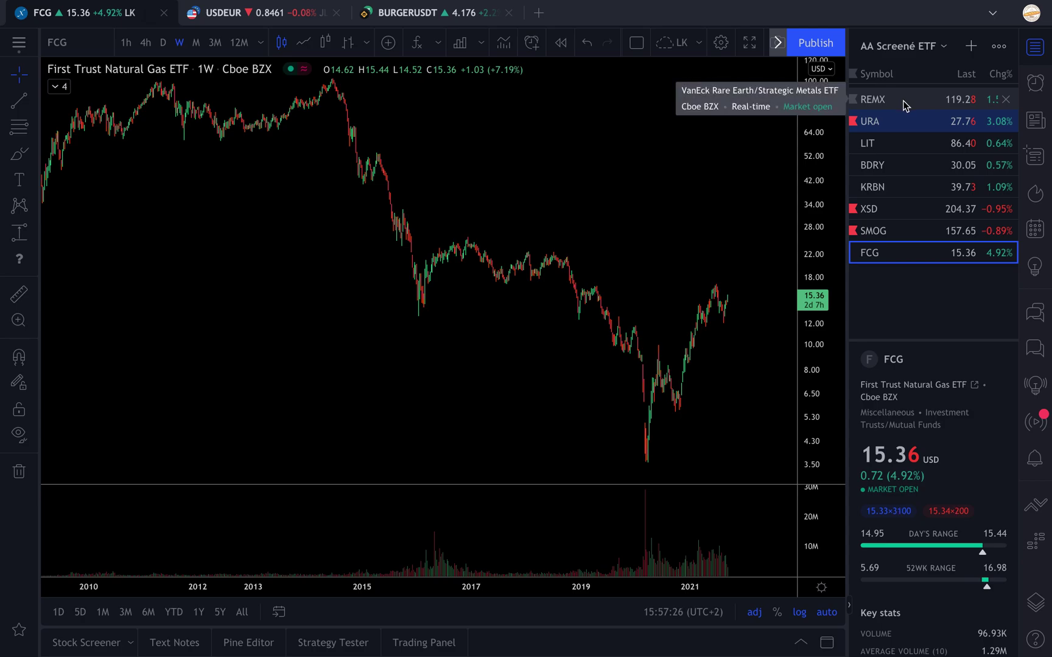
{"action": "left_click", "coordinate": [905, 106]}
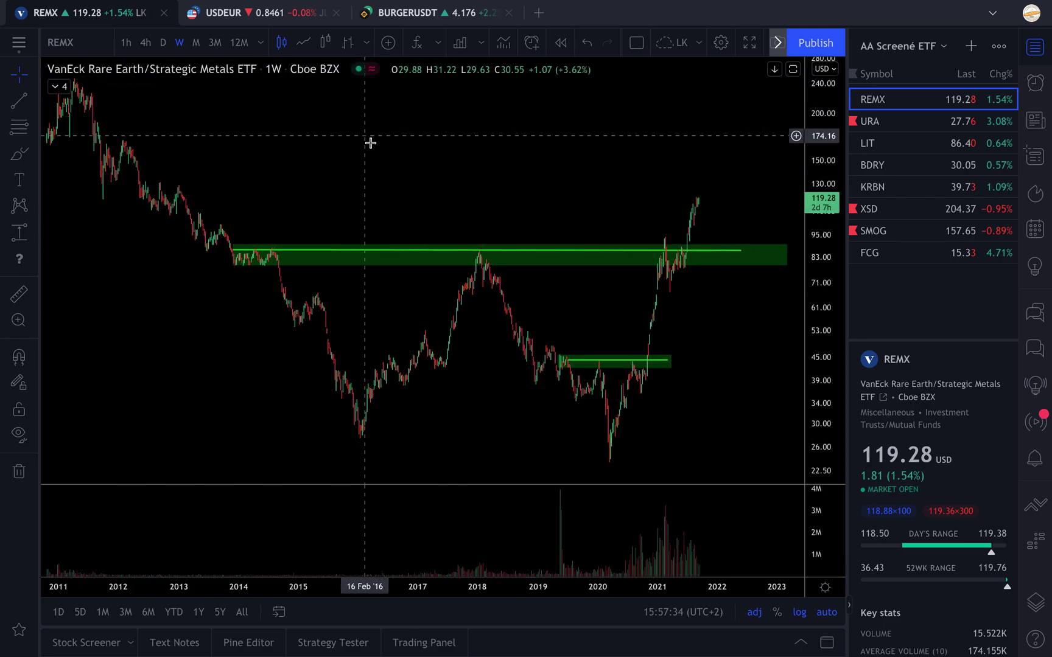
Step: Sketch a trial brush curve beside the REMX rally, undo it, and switch to URA
{"action": "left_click", "coordinate": [19, 154]}
{"action": "mouse_move", "coordinate": [580, 466]}
{"action": "left_mouse_down"}
{"action": "mouse_move", "coordinate": [725, 304]}
{"action": "mouse_move", "coordinate": [703, 166]}
{"action": "left_mouse_up"}
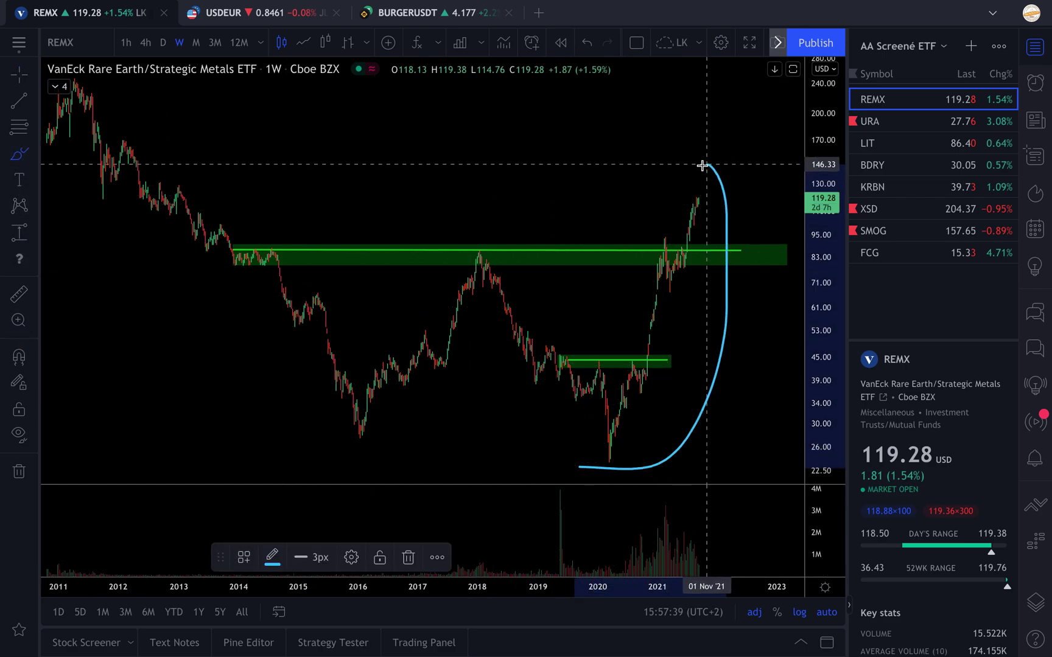
{"action": "left_click", "coordinate": [587, 43]}
{"action": "left_click", "coordinate": [920, 128]}
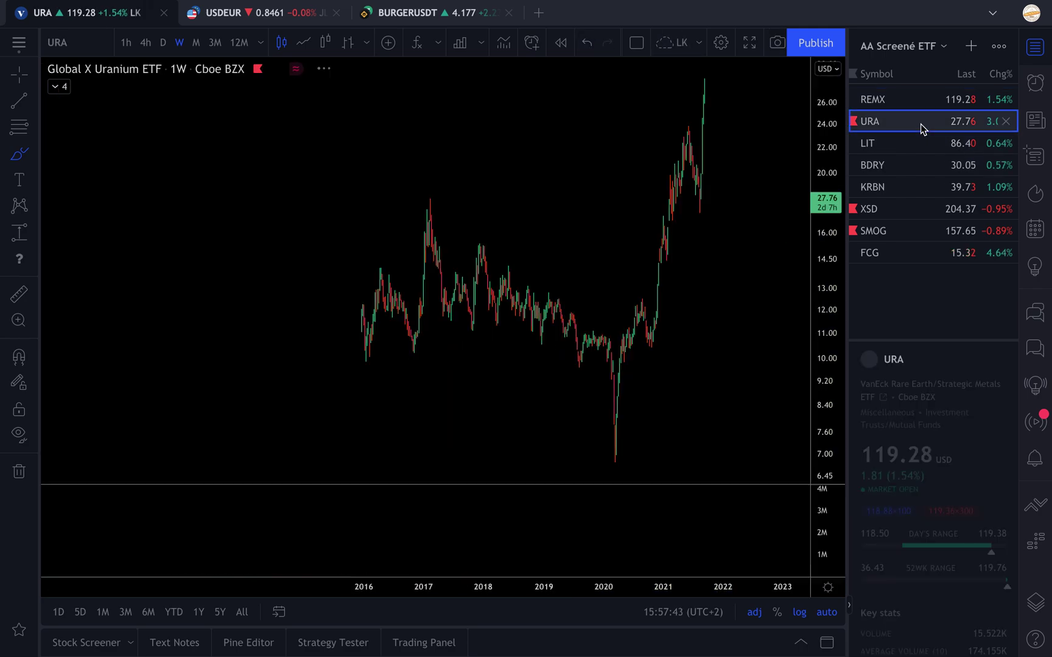
Step: Draw a freehand loop on the URA chart, undo it, and return to crosshair mode
{"action": "mouse_move", "coordinate": [674, 346]}
{"action": "left_mouse_down"}
{"action": "mouse_move", "coordinate": [673, 249]}
{"action": "mouse_move", "coordinate": [690, 361]}
{"action": "left_mouse_up"}
{"action": "left_click", "coordinate": [587, 42]}
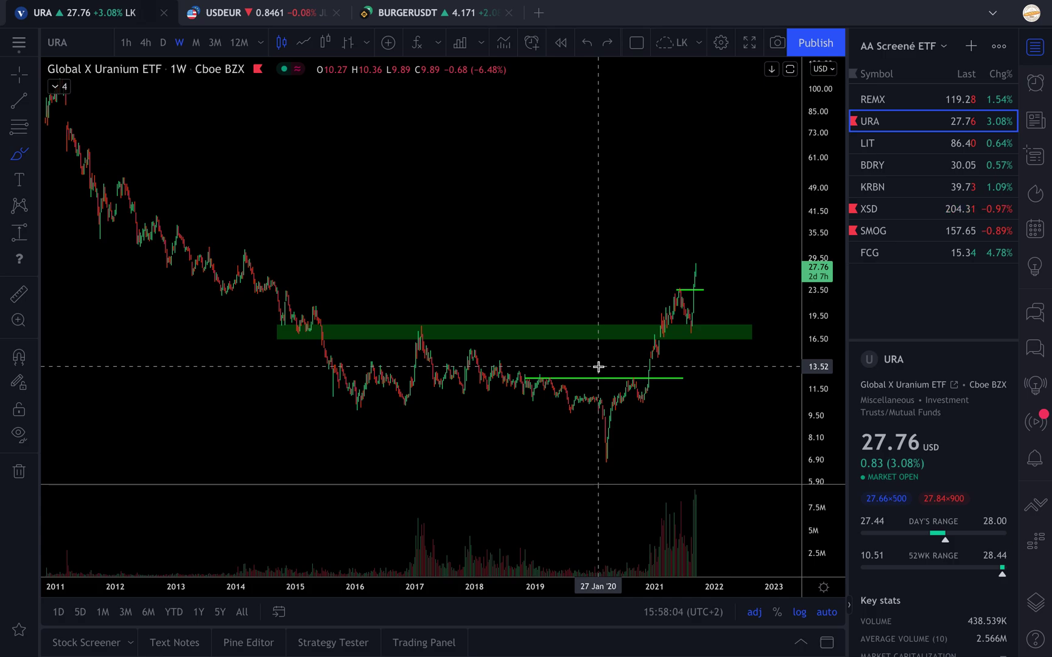
{"action": "key", "text": "Escape"}
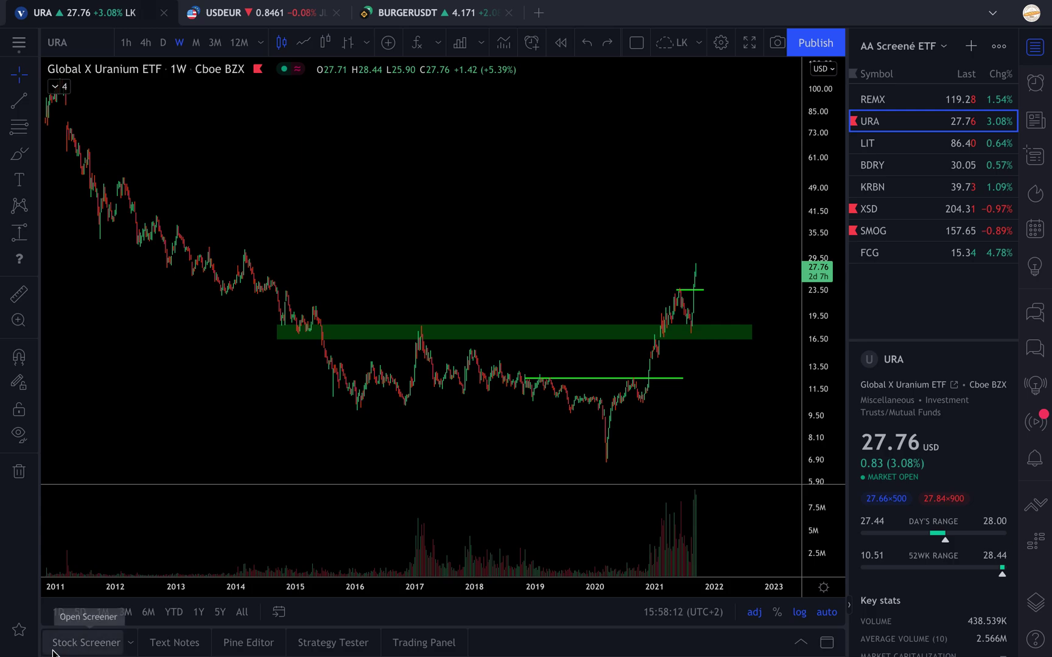
Step: Open the Stock Screener below the URA chart, scrolled to the top, keeping USA as the market
{"action": "left_click", "coordinate": [104, 645]}
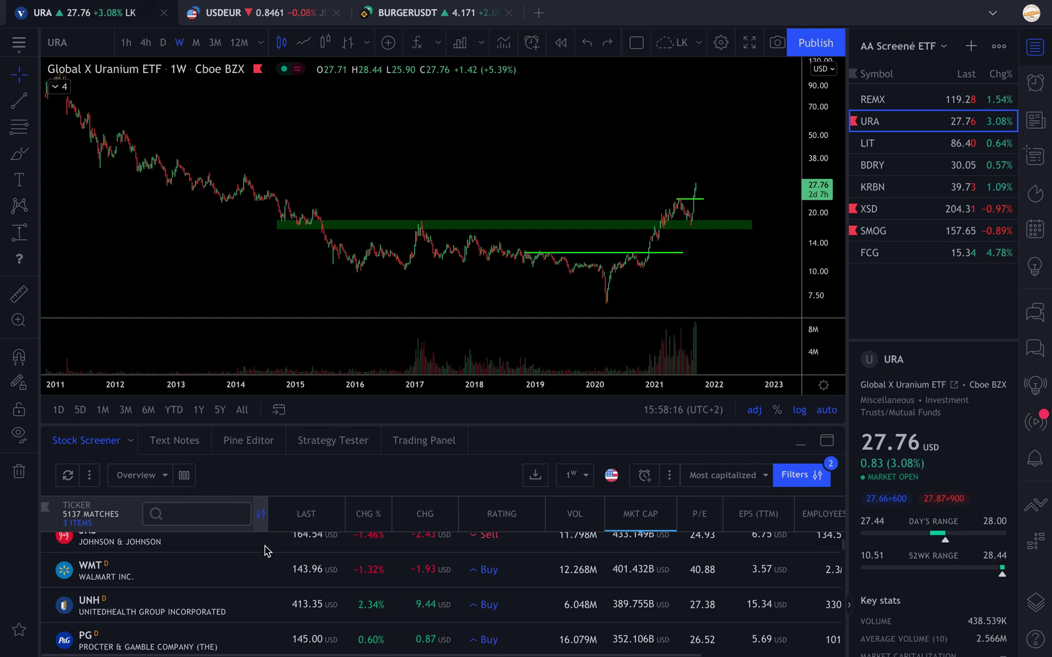
{"action": "scroll", "coordinate": [277, 596], "scroll_direction": "up", "scroll_amount": 5}
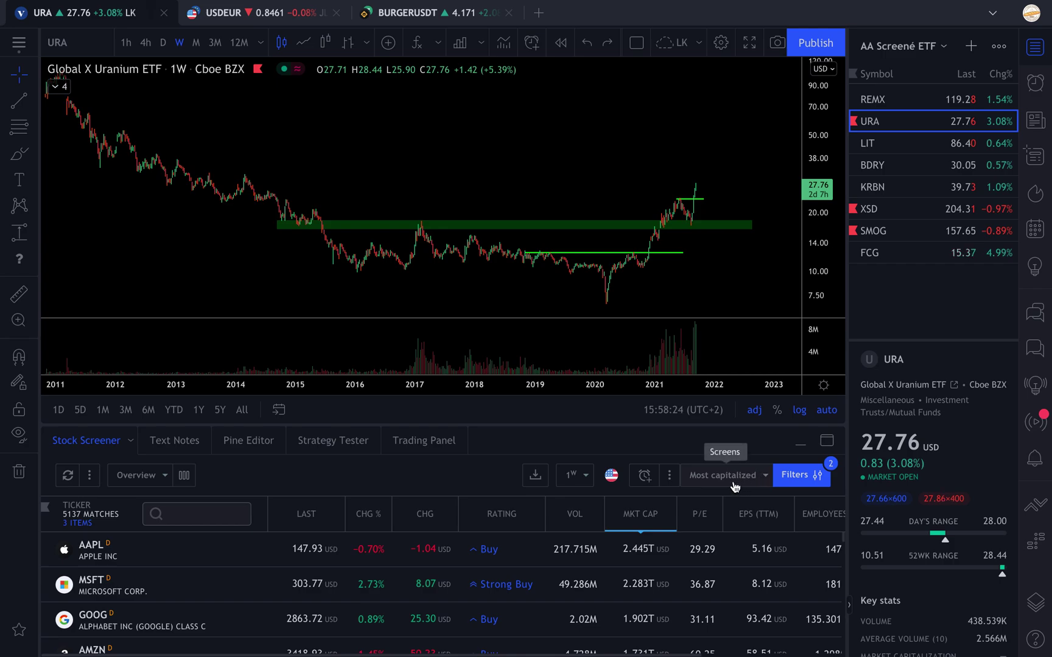
{"action": "left_click", "coordinate": [612, 480]}
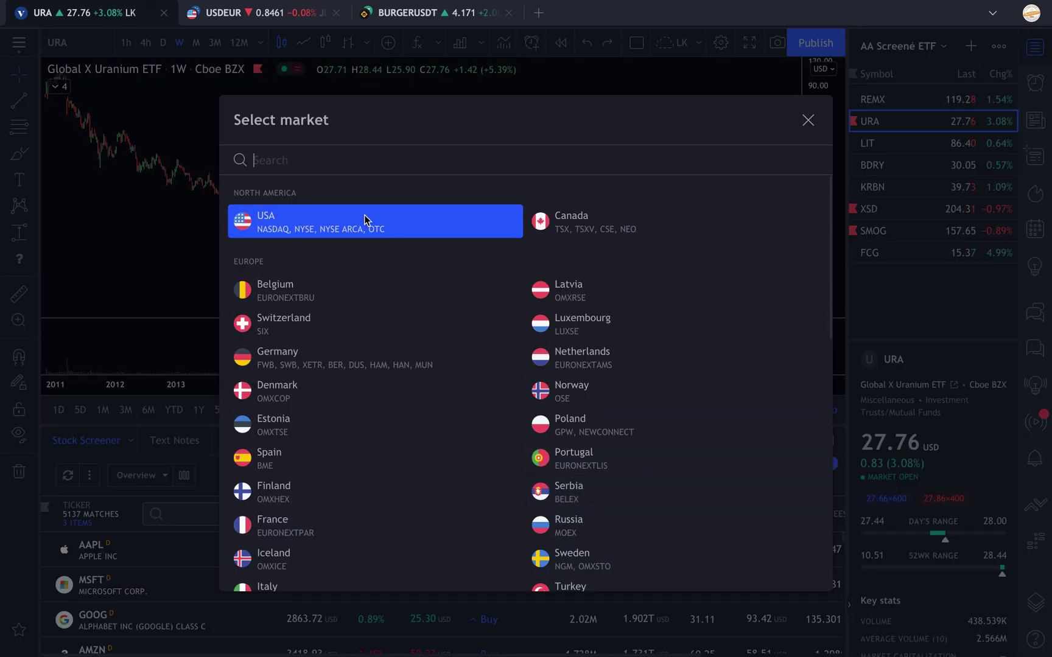
{"action": "left_click", "coordinate": [807, 120]}
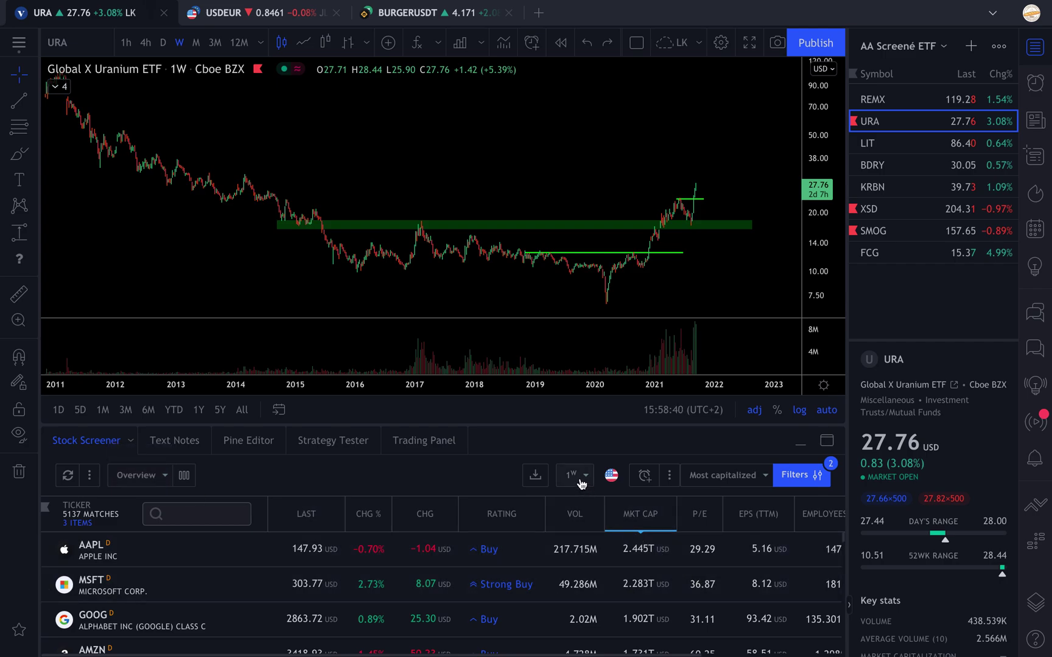
Step: Keep the screener on the 1W interval and load the saved ETF Screener
{"action": "left_click", "coordinate": [577, 476]}
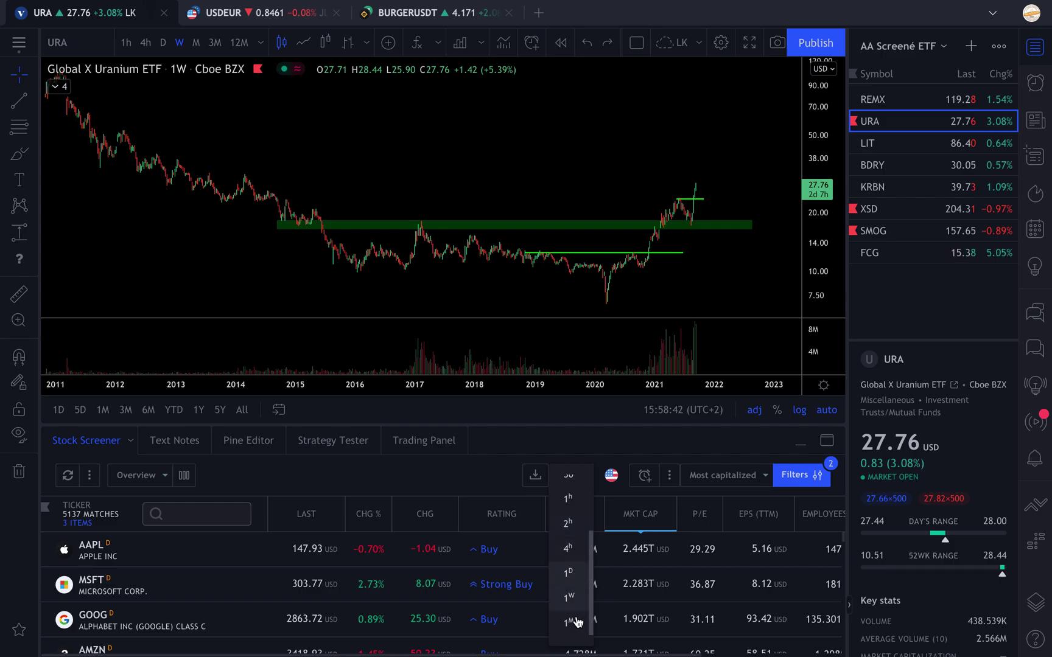
{"action": "left_click", "coordinate": [460, 474]}
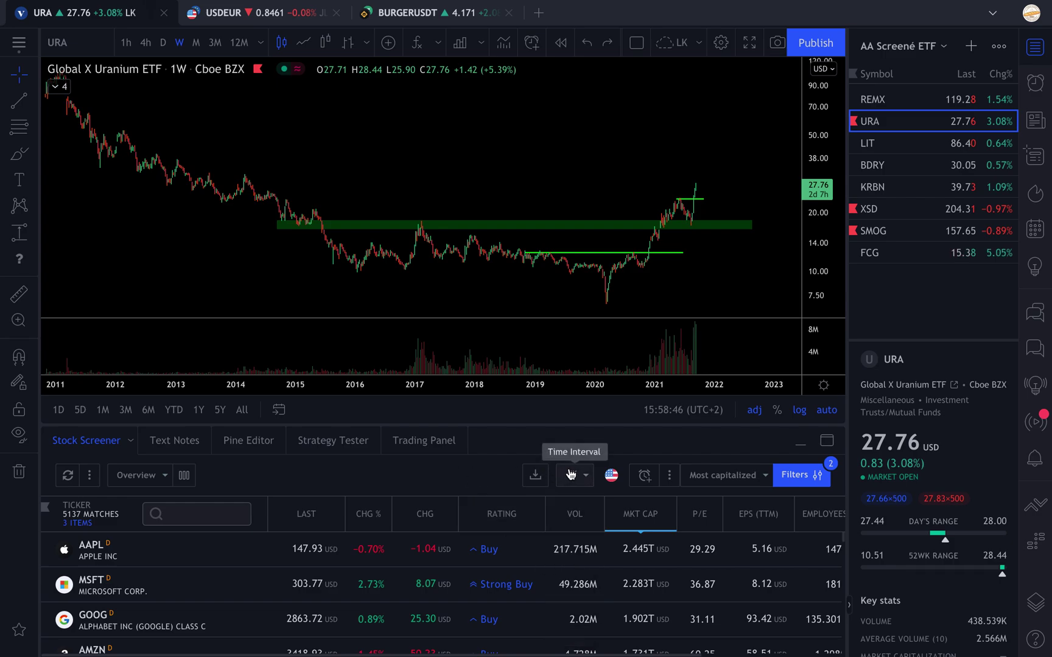
{"action": "left_click", "coordinate": [756, 482]}
{"action": "scroll", "coordinate": [689, 546], "scroll_direction": "up", "scroll_amount": 6}
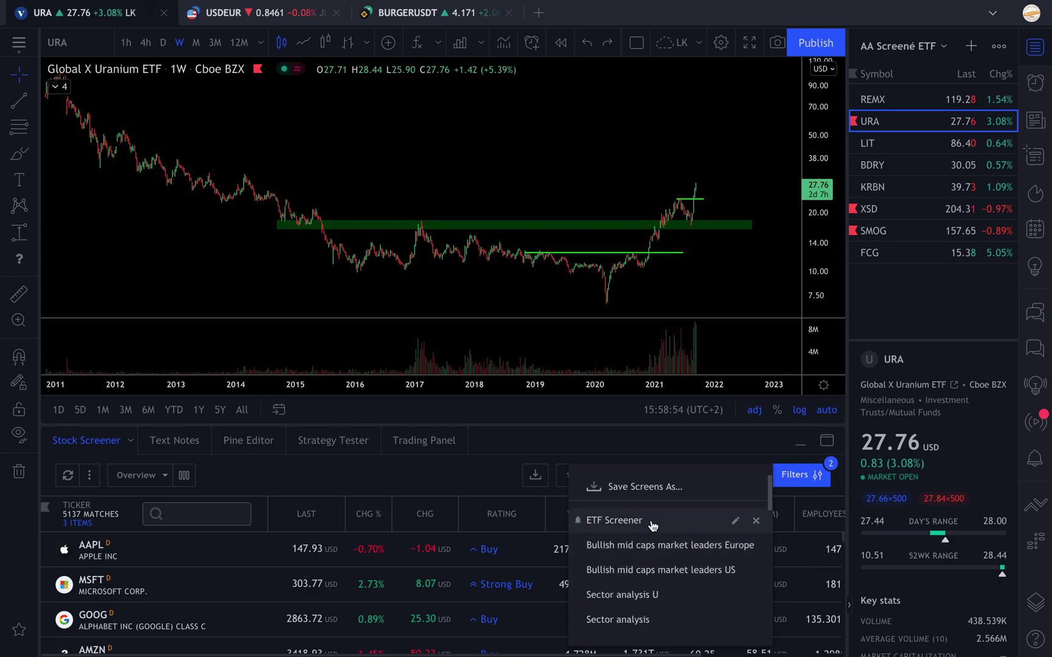
{"action": "left_click", "coordinate": [650, 520]}
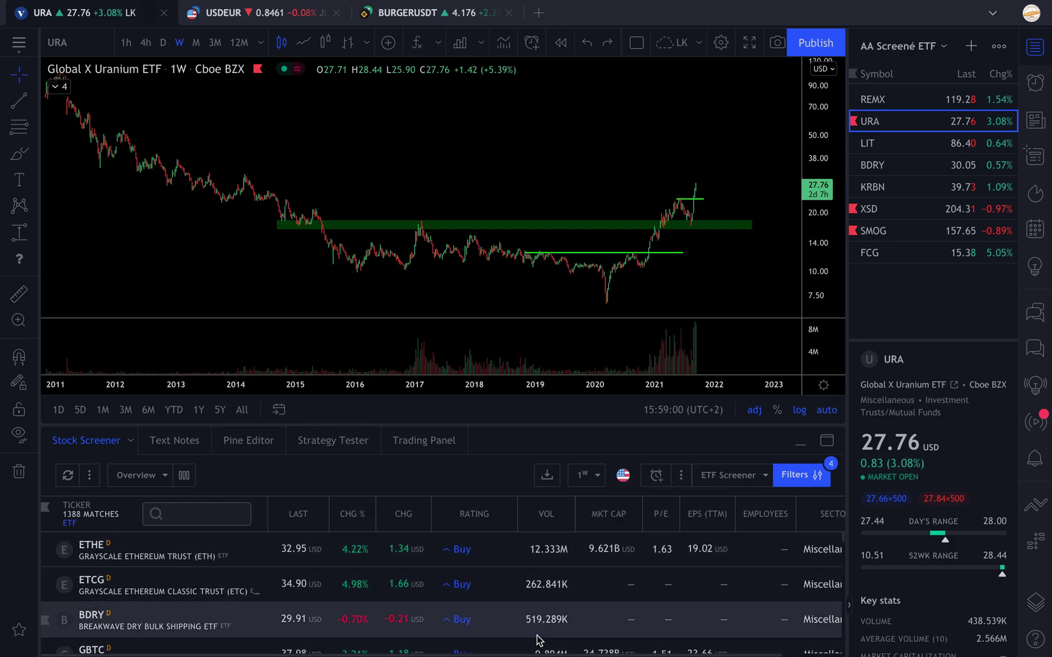
Step: Apply the ETF screener column set with monthly, yearly and 6-month performance columns
{"action": "left_click", "coordinate": [151, 477]}
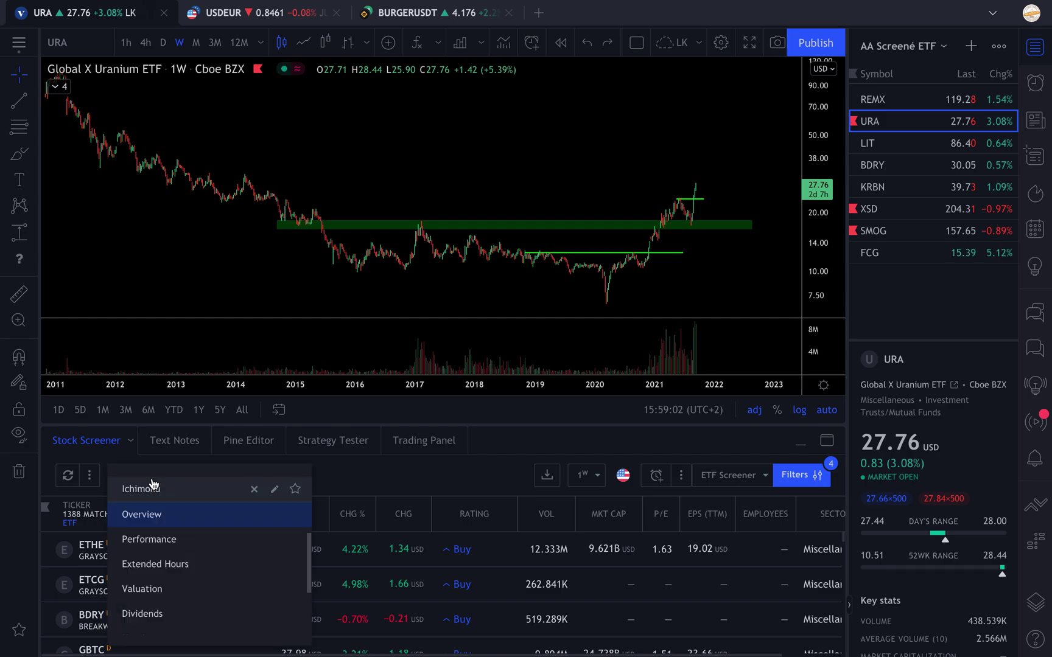
{"action": "scroll", "coordinate": [163, 534], "scroll_direction": "up", "scroll_amount": 5}
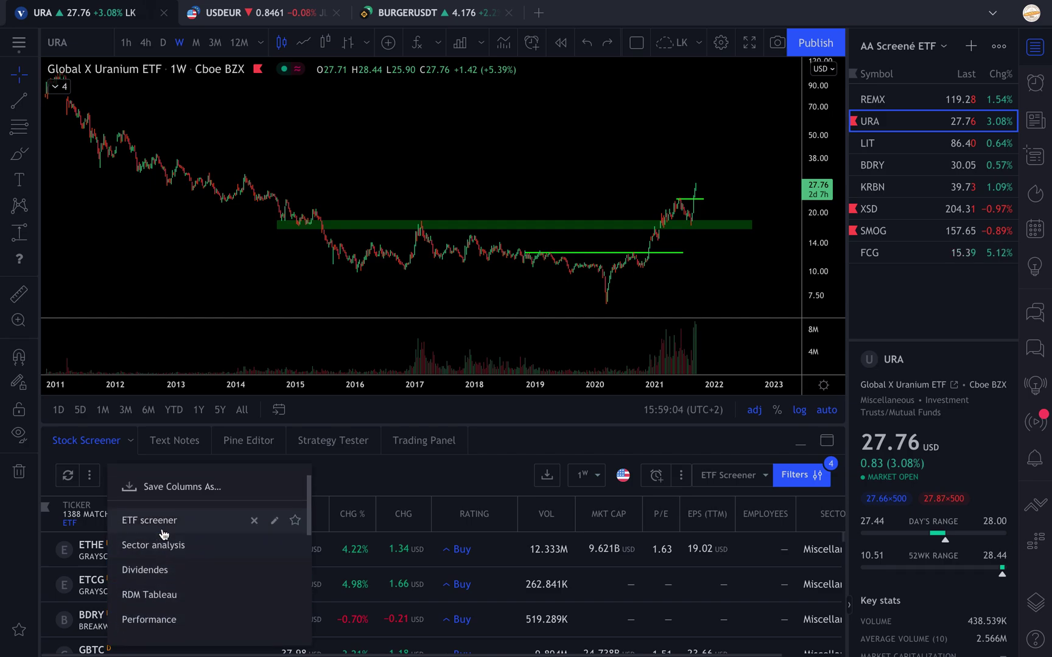
{"action": "left_click", "coordinate": [163, 523]}
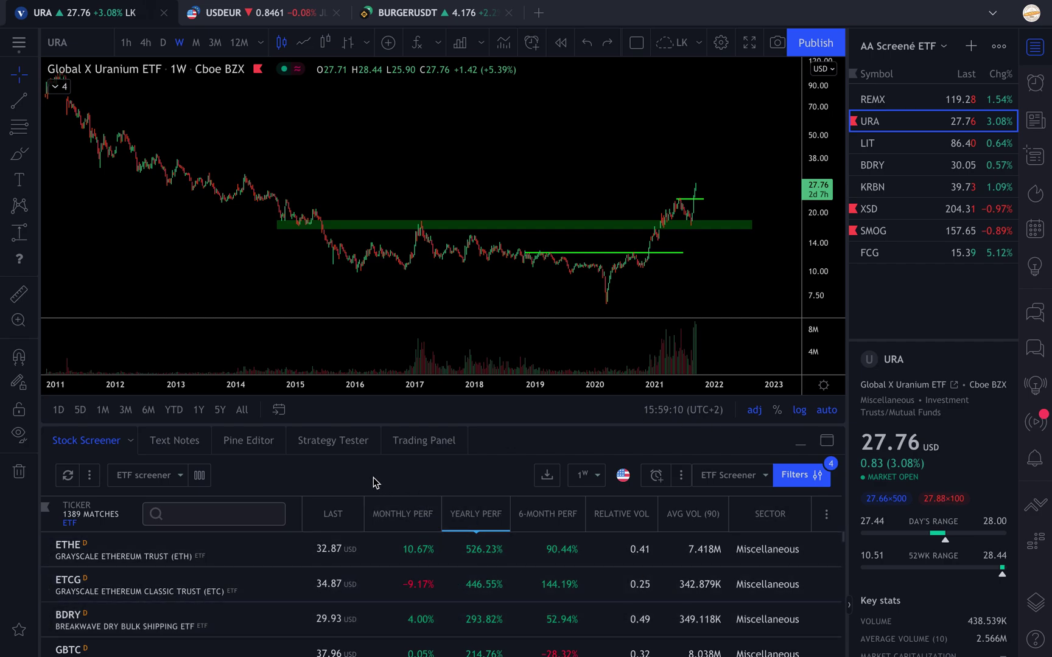
{"action": "left_click", "coordinate": [803, 481]}
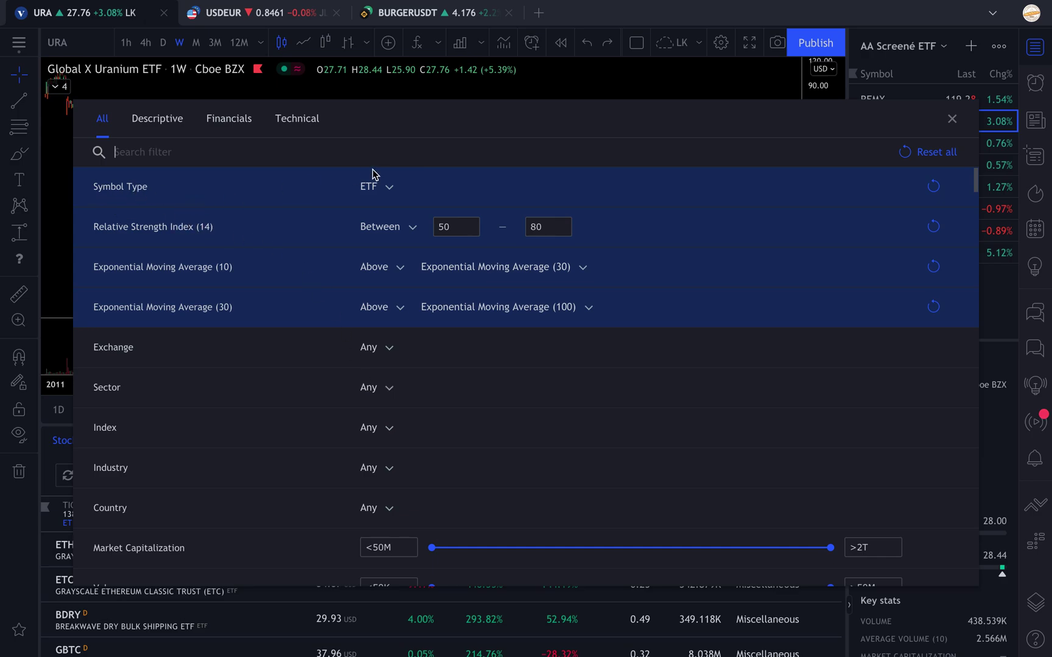
{"action": "left_click", "coordinate": [391, 190]}
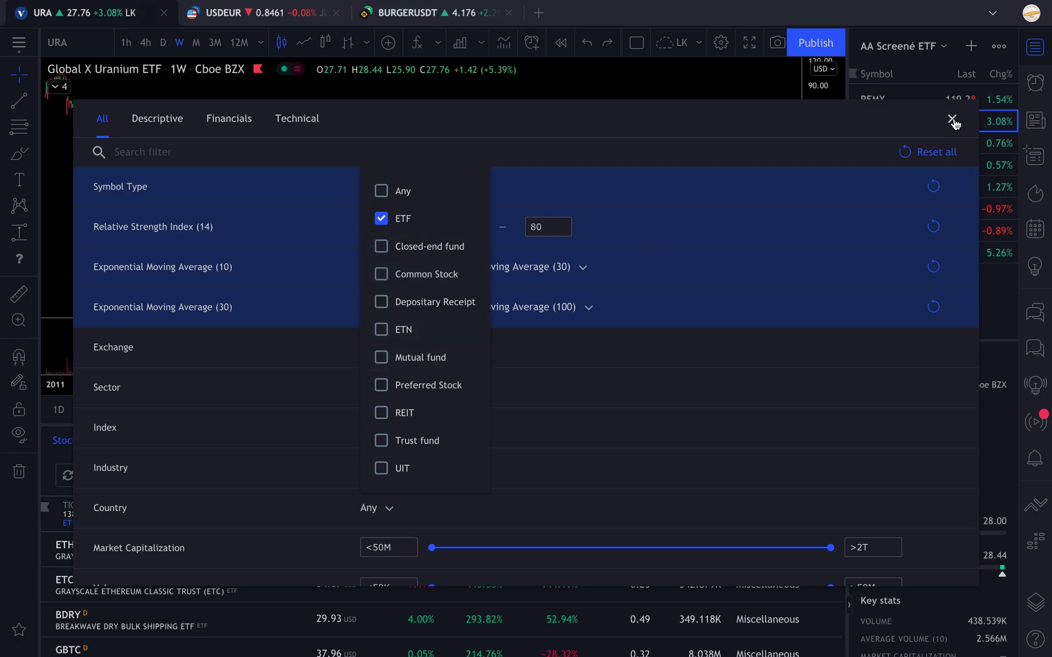
{"action": "left_click", "coordinate": [679, 148]}
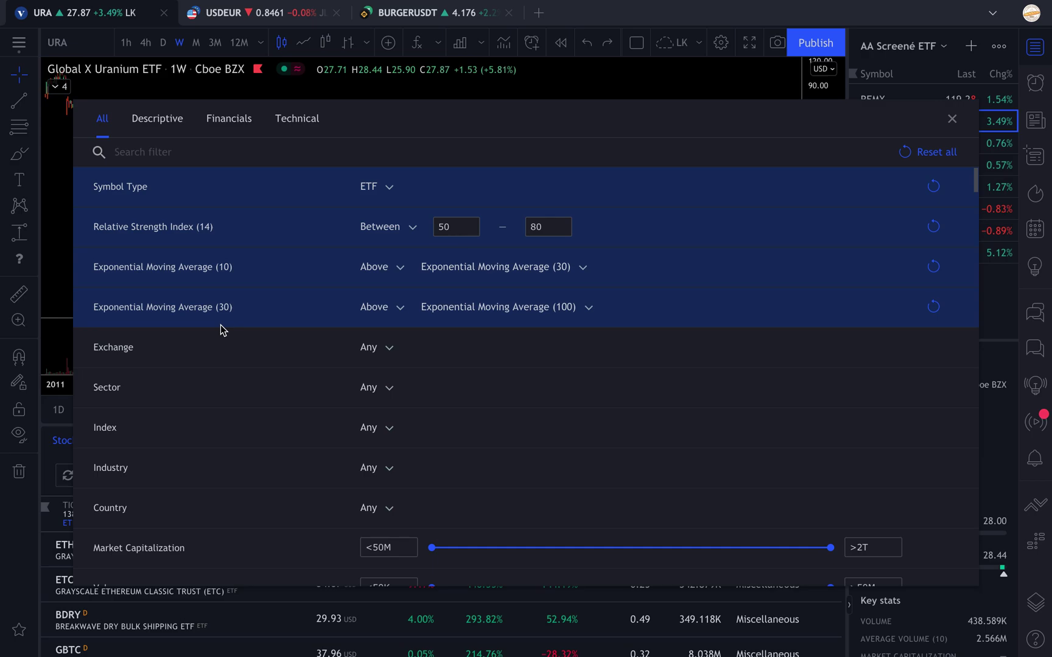
{"action": "left_click", "coordinate": [952, 119]}
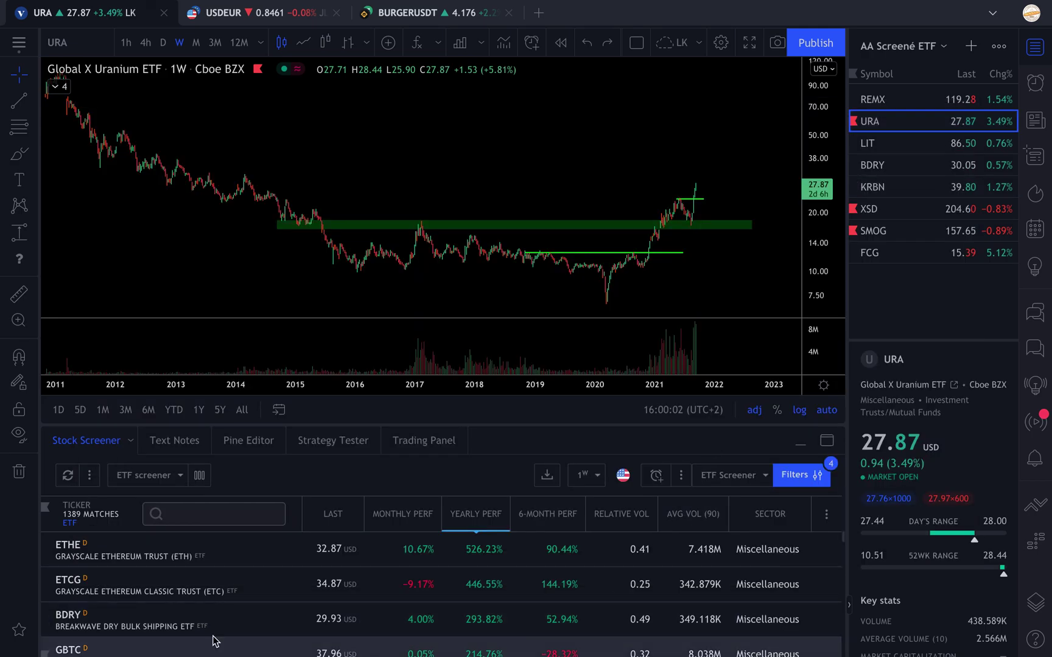
Step: Remove the Relative Vol column from the ETF screener table
{"action": "left_click", "coordinate": [154, 482]}
{"action": "left_click", "coordinate": [382, 494]}
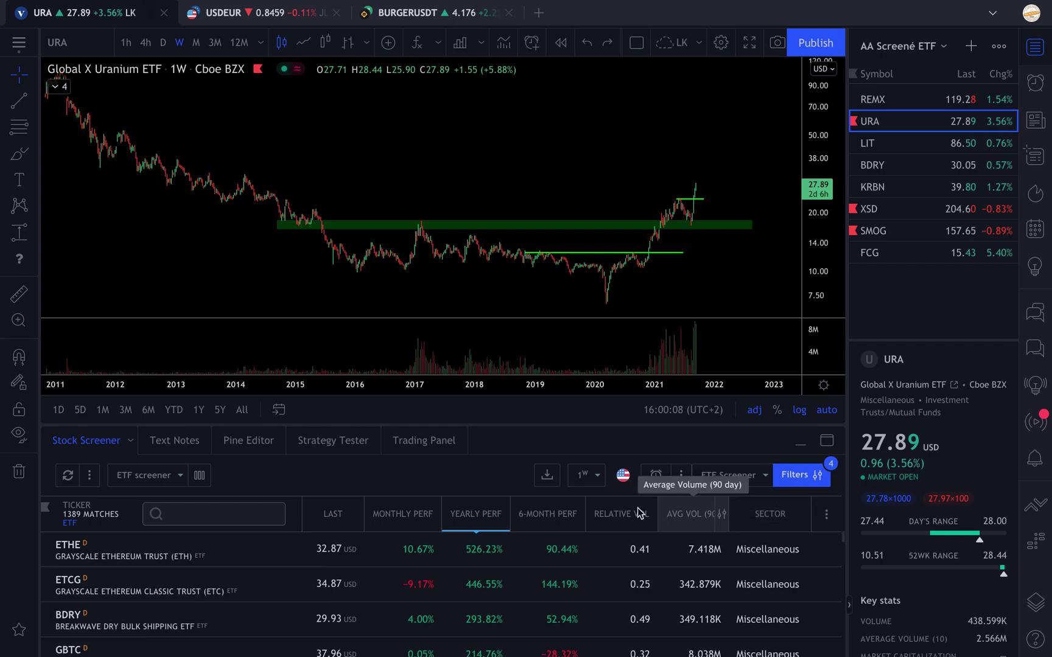
{"action": "right_click", "coordinate": [607, 518]}
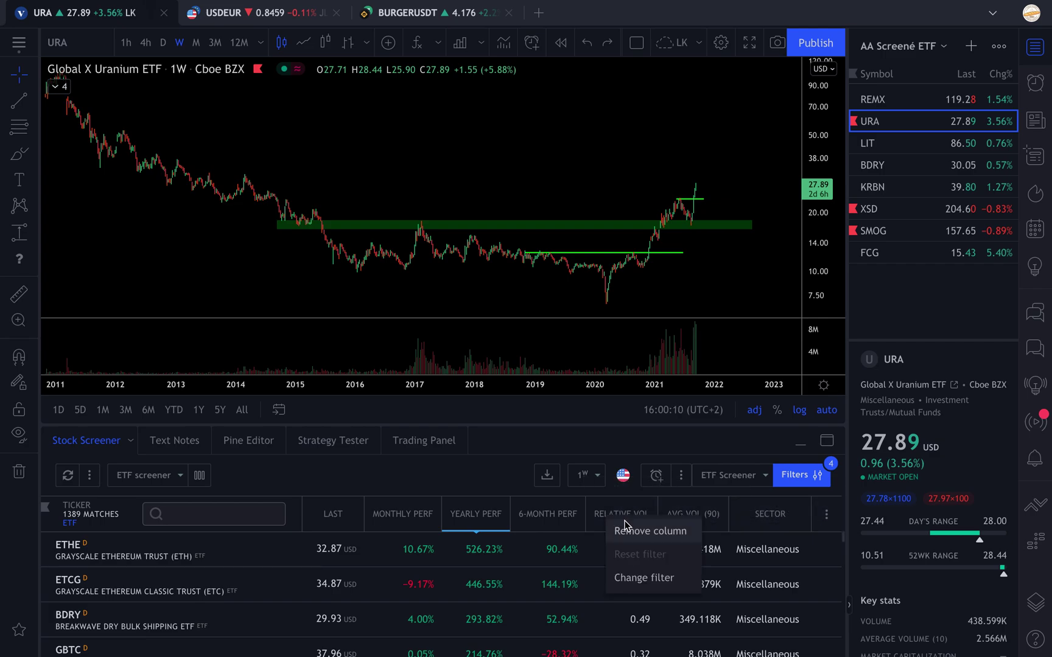
{"action": "left_click", "coordinate": [627, 533]}
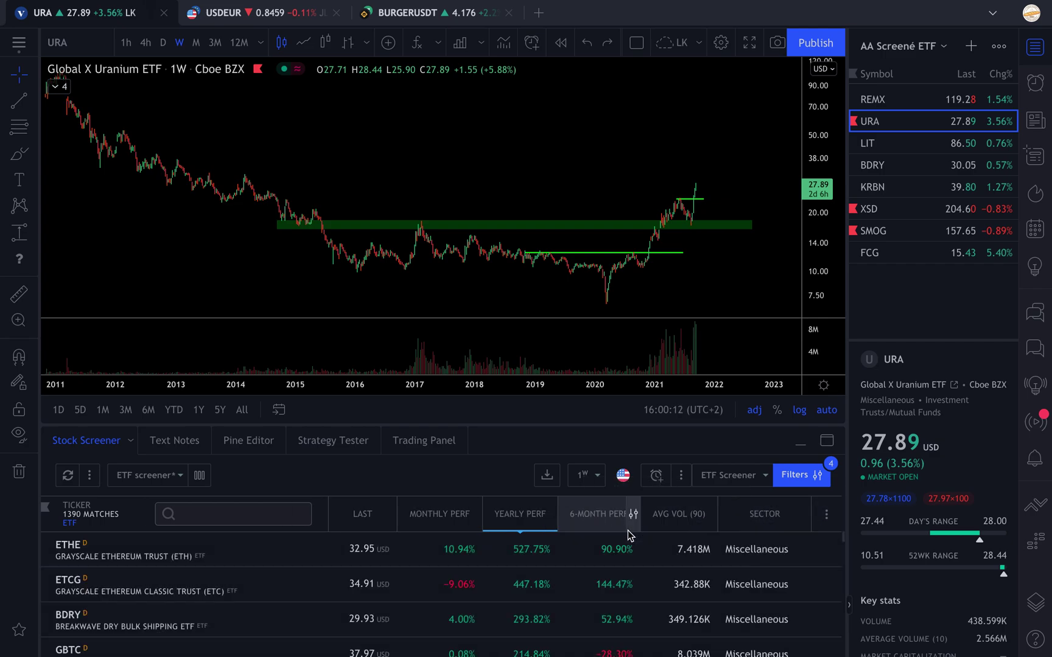
Step: Uncheck Sector in the column picker so that column disappears
{"action": "left_click", "coordinate": [823, 516]}
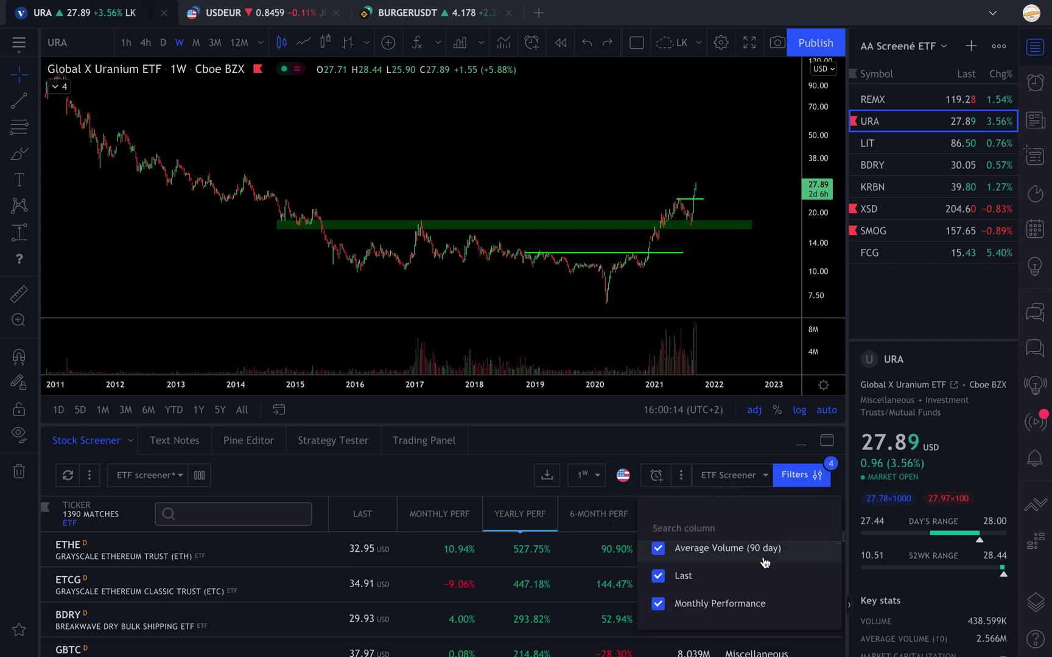
{"action": "scroll", "coordinate": [764, 562], "scroll_direction": "up", "scroll_amount": 1}
{"action": "scroll", "coordinate": [717, 557], "scroll_direction": "down", "scroll_amount": 3}
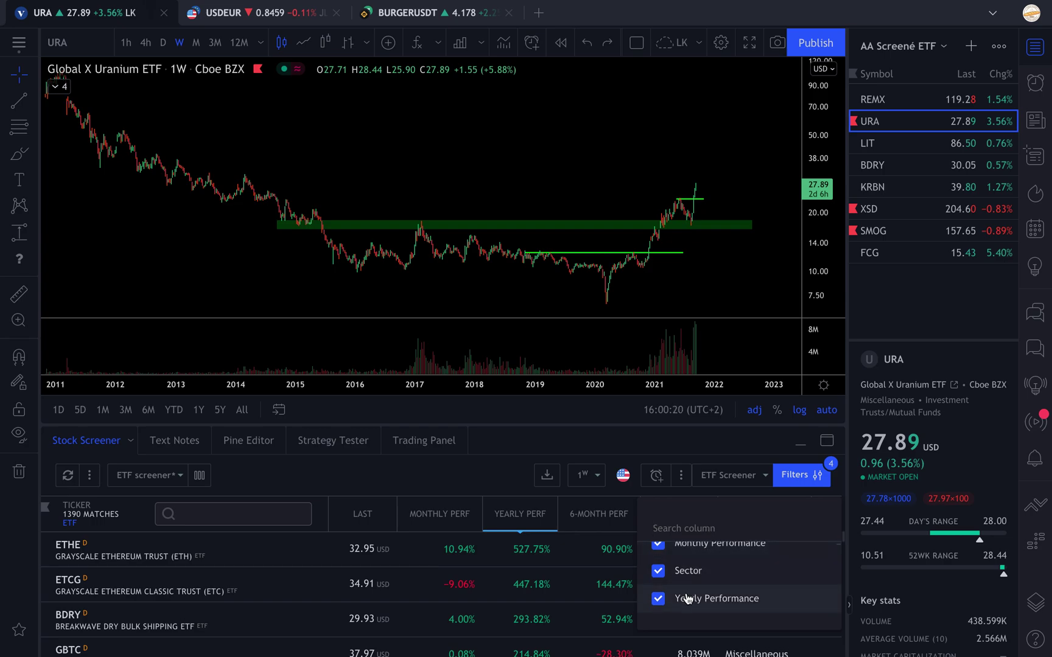
{"action": "left_click", "coordinate": [660, 572]}
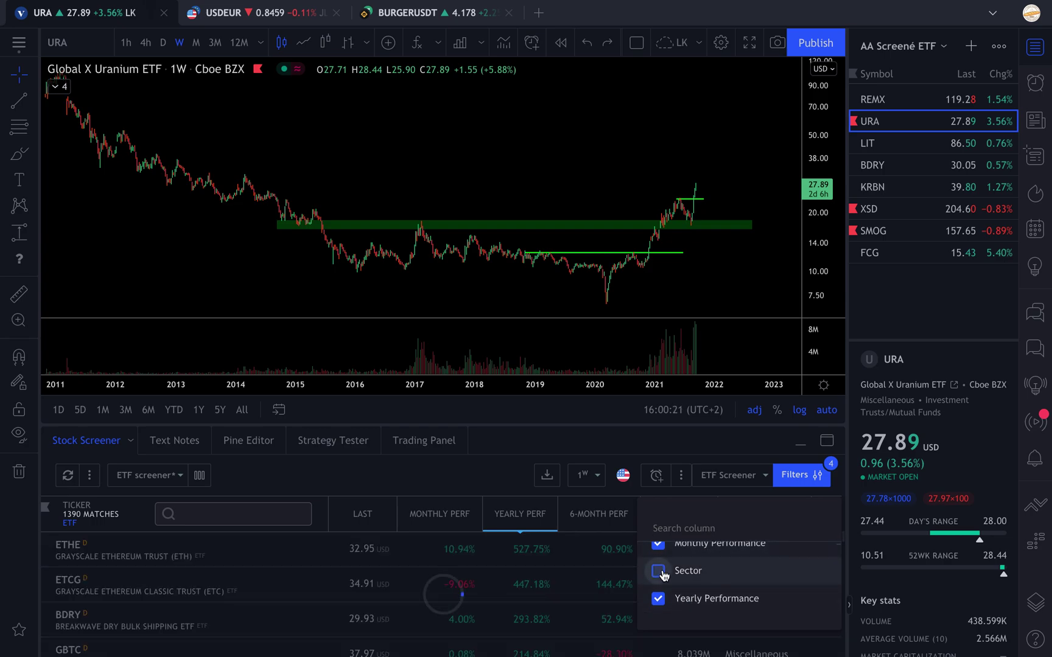
{"action": "left_click", "coordinate": [487, 477]}
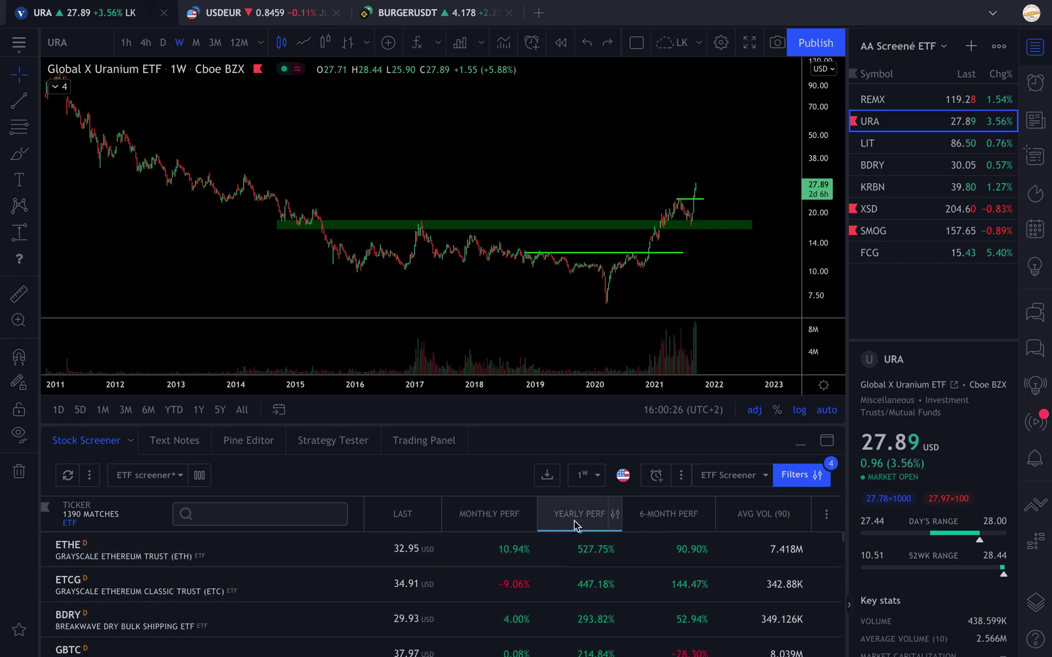
Step: Move Yearly Perf after 6-Month Perf and sort by Monthly Perf, putting URA on top
{"action": "left_click_drag", "start_coordinate": [575, 525], "coordinate": [672, 516]}
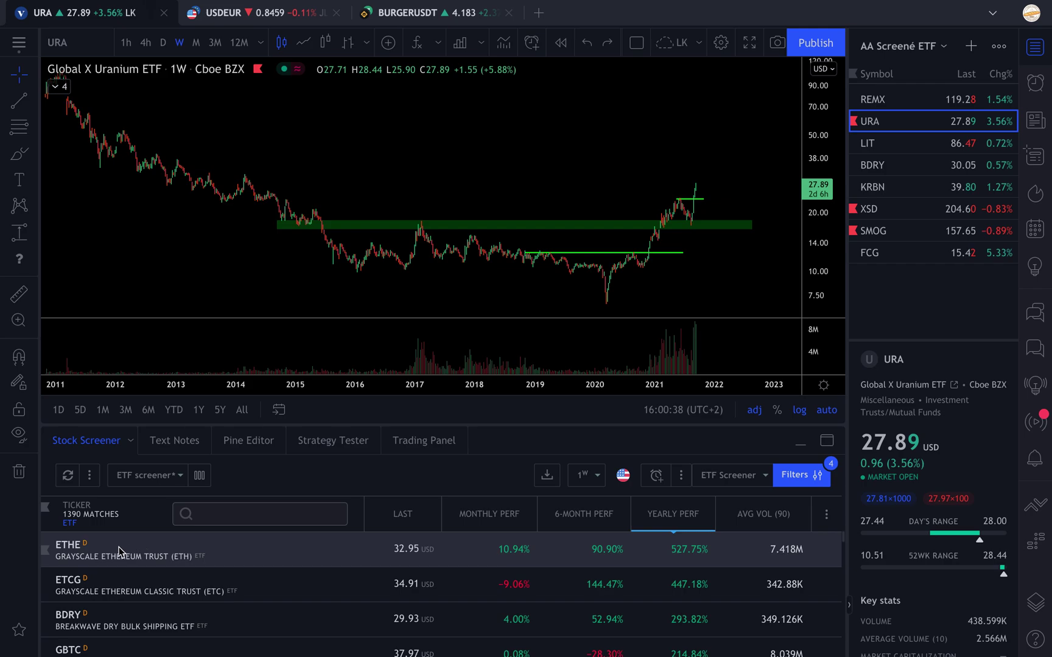
{"action": "left_click", "coordinate": [481, 525]}
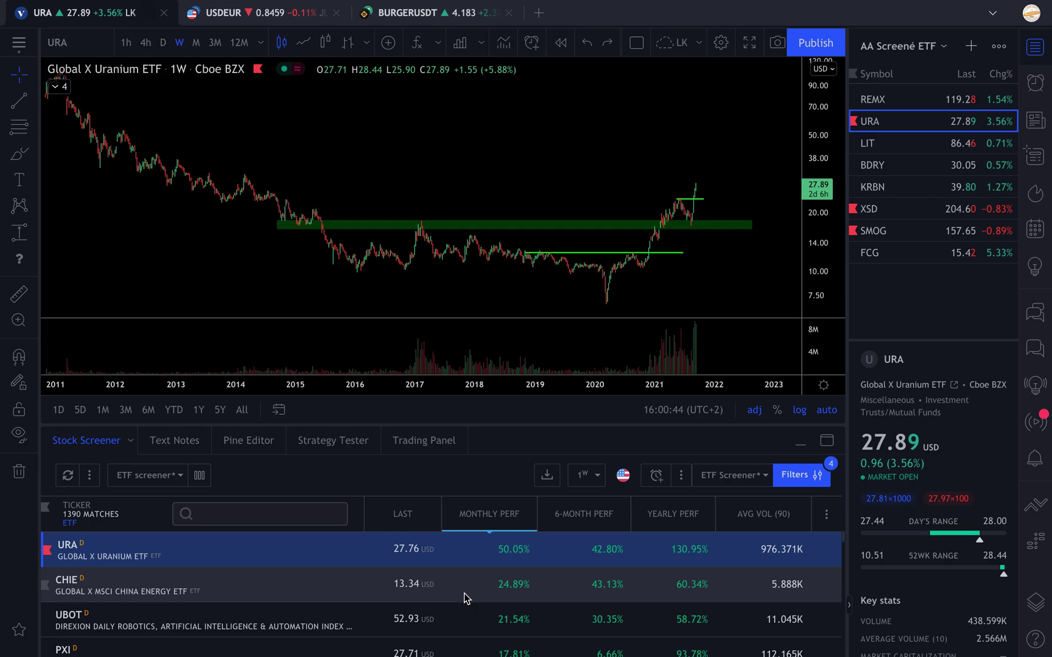
Step: Review the CHIE, UBOT and PXI weekly charts from the screener, zooming each one
{"action": "left_click", "coordinate": [464, 598]}
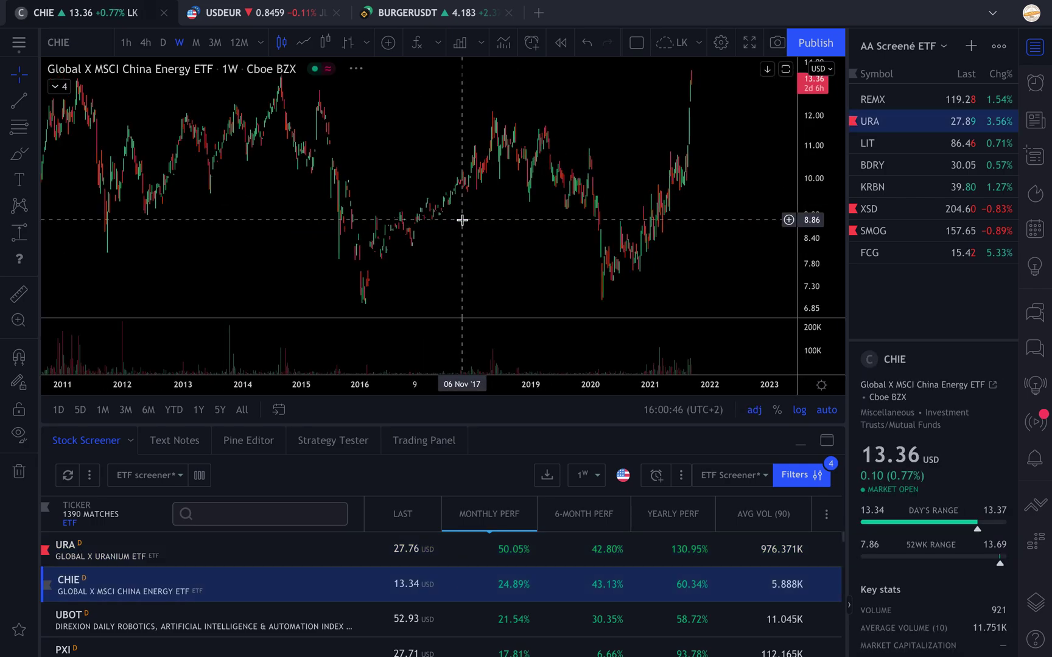
{"action": "scroll", "coordinate": [462, 220], "scroll_direction": "down", "scroll_amount": 5}
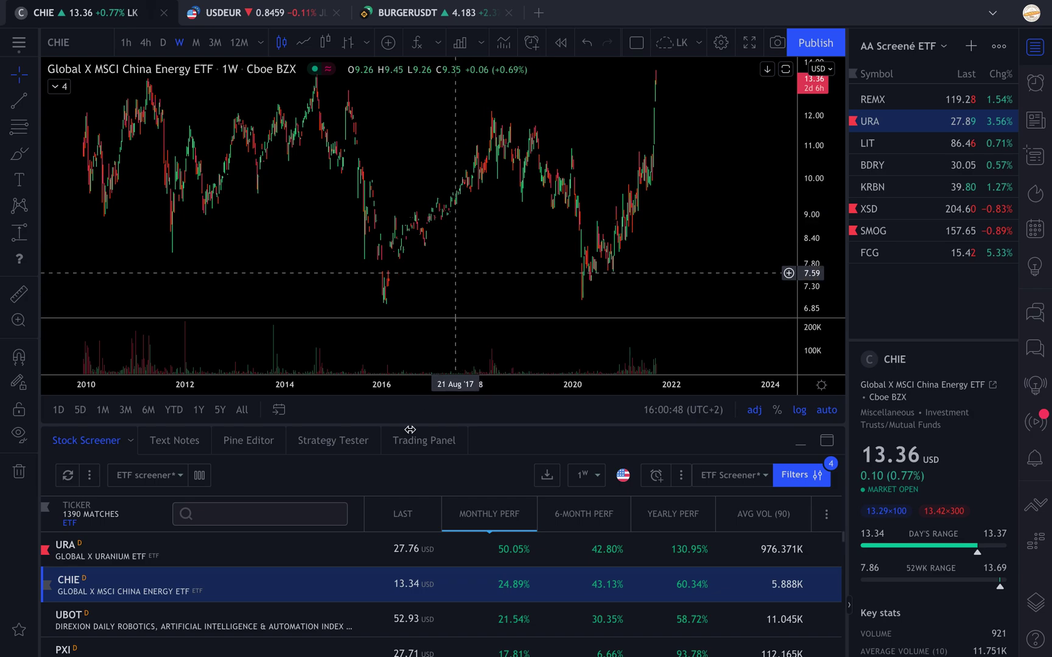
{"action": "scroll", "coordinate": [364, 615], "scroll_direction": "down", "scroll_amount": 1}
{"action": "left_click", "coordinate": [276, 593]}
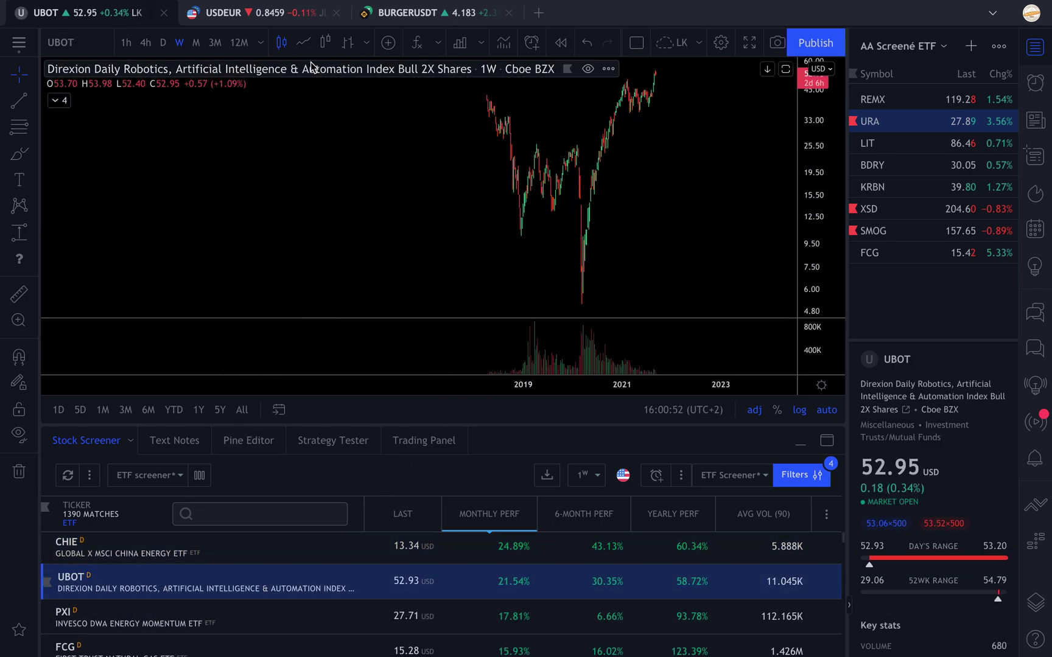
{"action": "scroll", "coordinate": [465, 96], "scroll_direction": "up", "scroll_amount": 5}
{"action": "scroll", "coordinate": [465, 97], "scroll_direction": "up", "scroll_amount": 3}
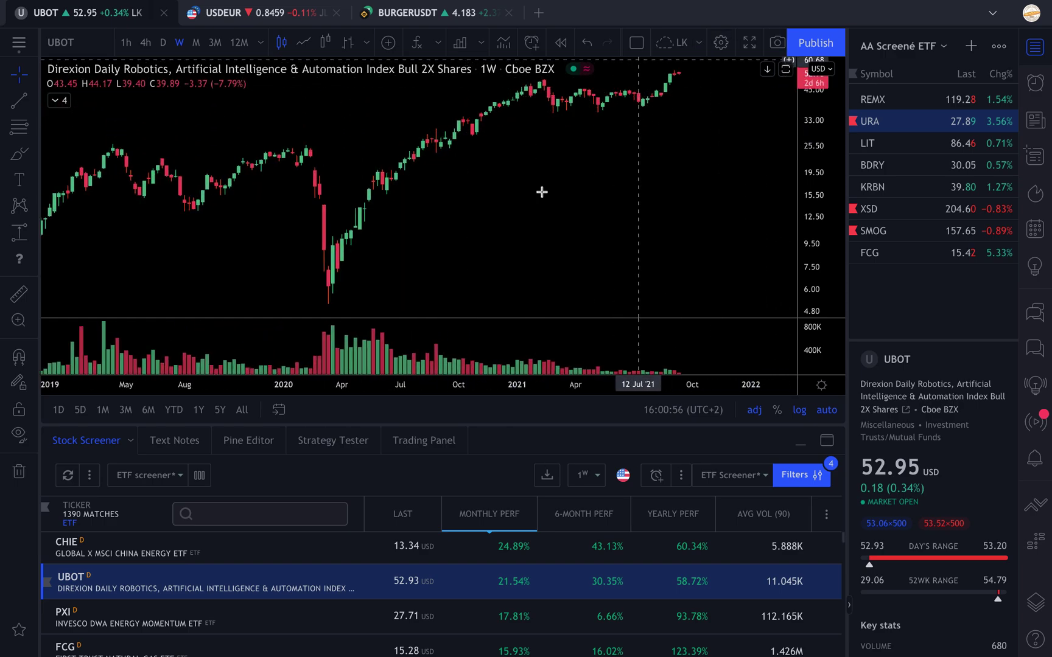
{"action": "scroll", "coordinate": [365, 584], "scroll_direction": "down", "scroll_amount": 1}
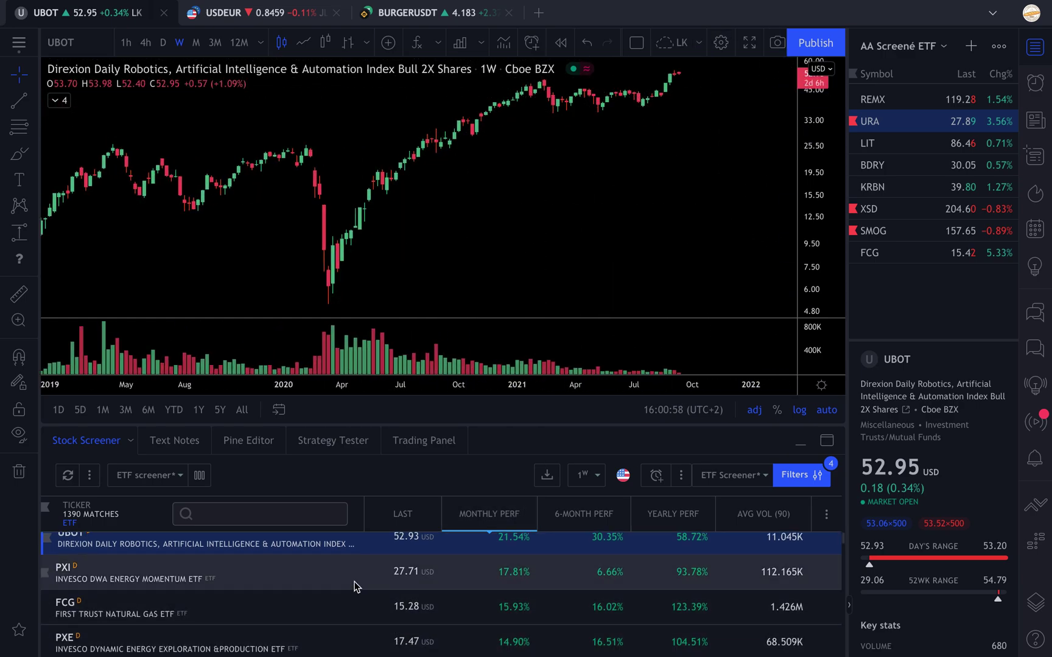
{"action": "left_click", "coordinate": [355, 583]}
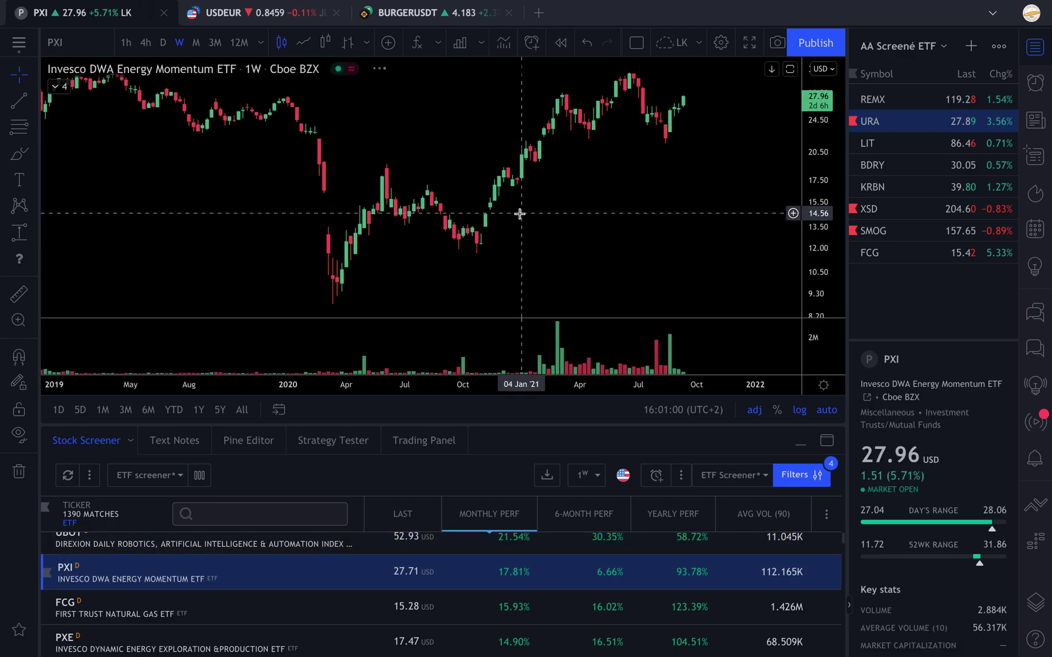
{"action": "scroll", "coordinate": [519, 213], "scroll_direction": "down", "scroll_amount": 2}
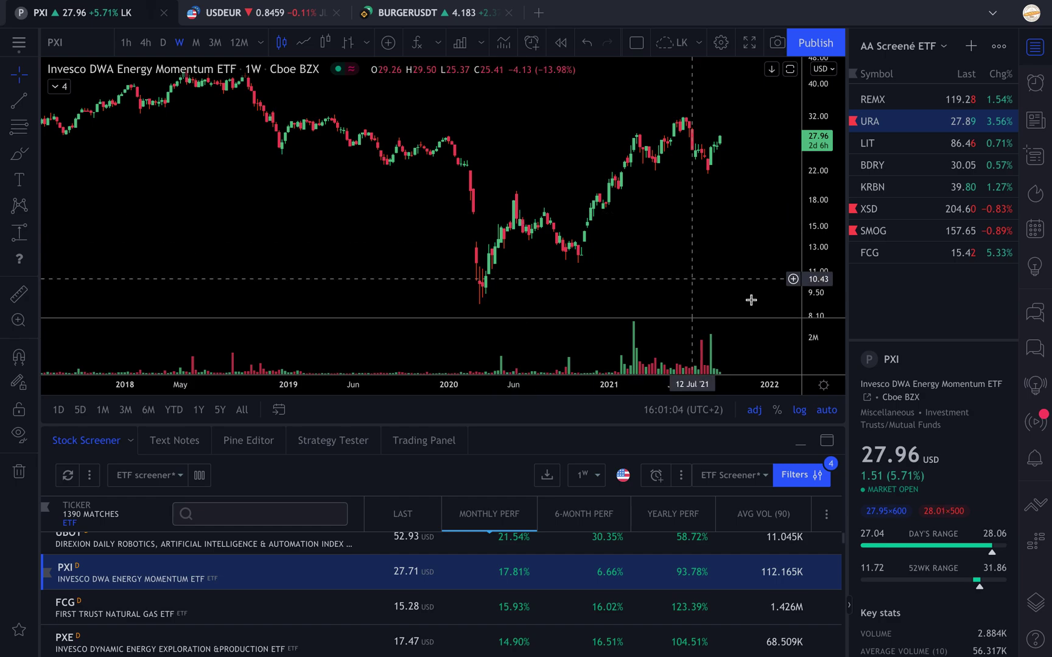
{"action": "scroll", "coordinate": [697, 591], "scroll_direction": "up", "scroll_amount": 2}
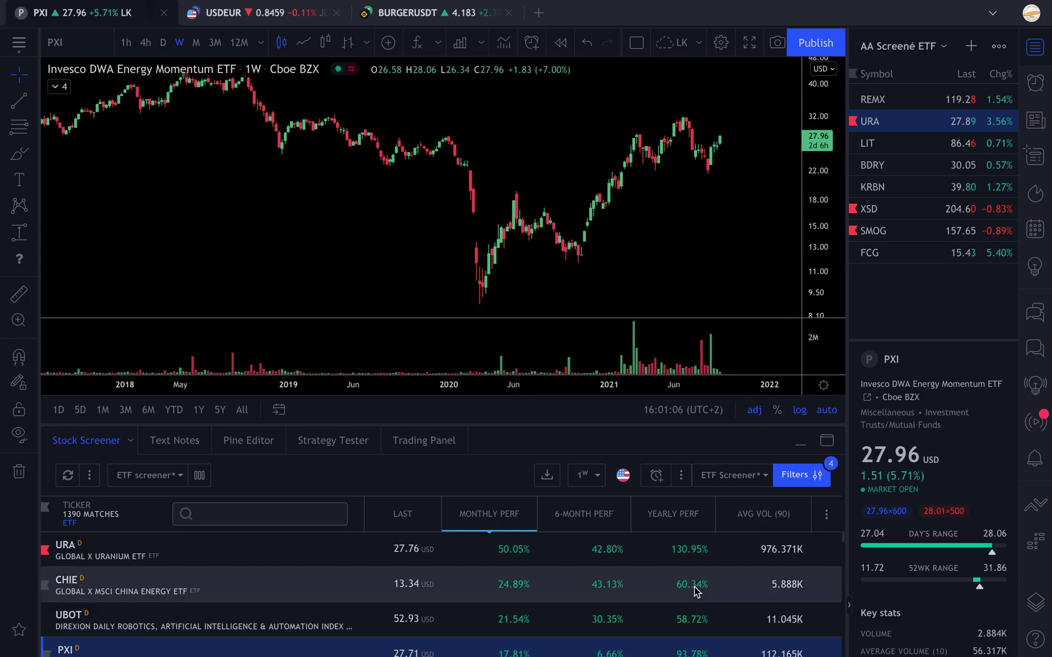
Step: Add the New 52 Week High filter, cutting the ETF list to 36 matches
{"action": "left_click", "coordinate": [794, 478]}
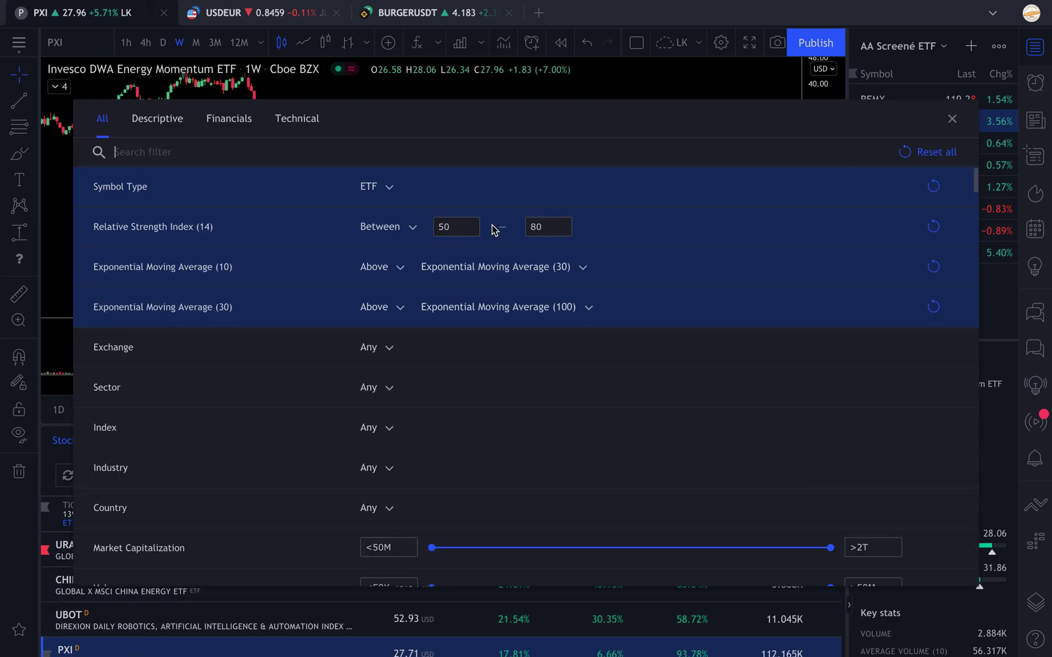
{"action": "type", "text": "high"}
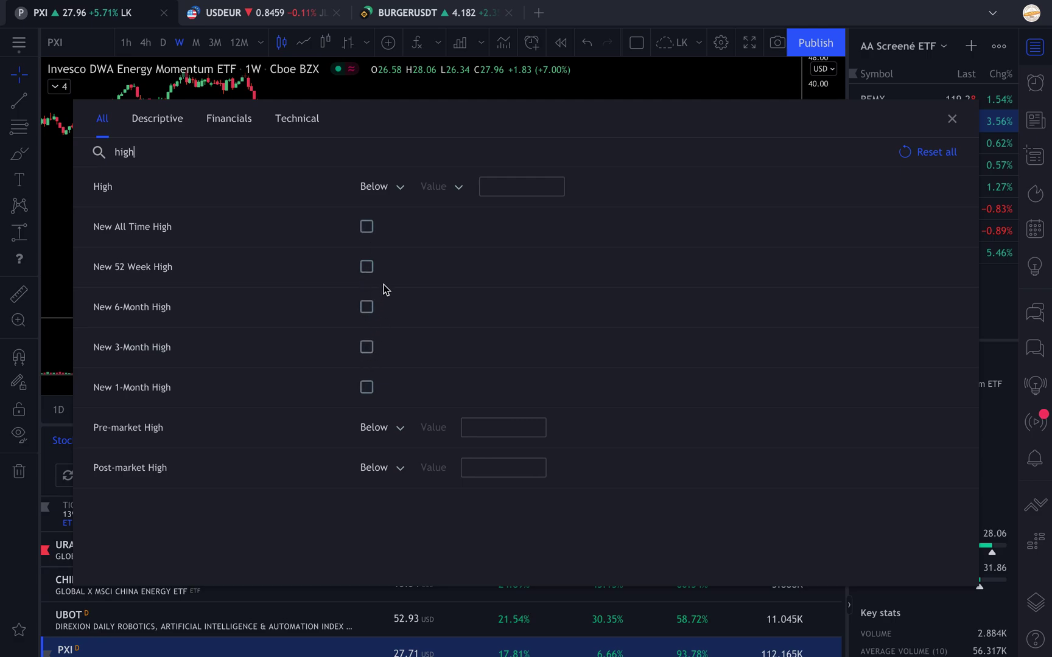
{"action": "left_click", "coordinate": [367, 268]}
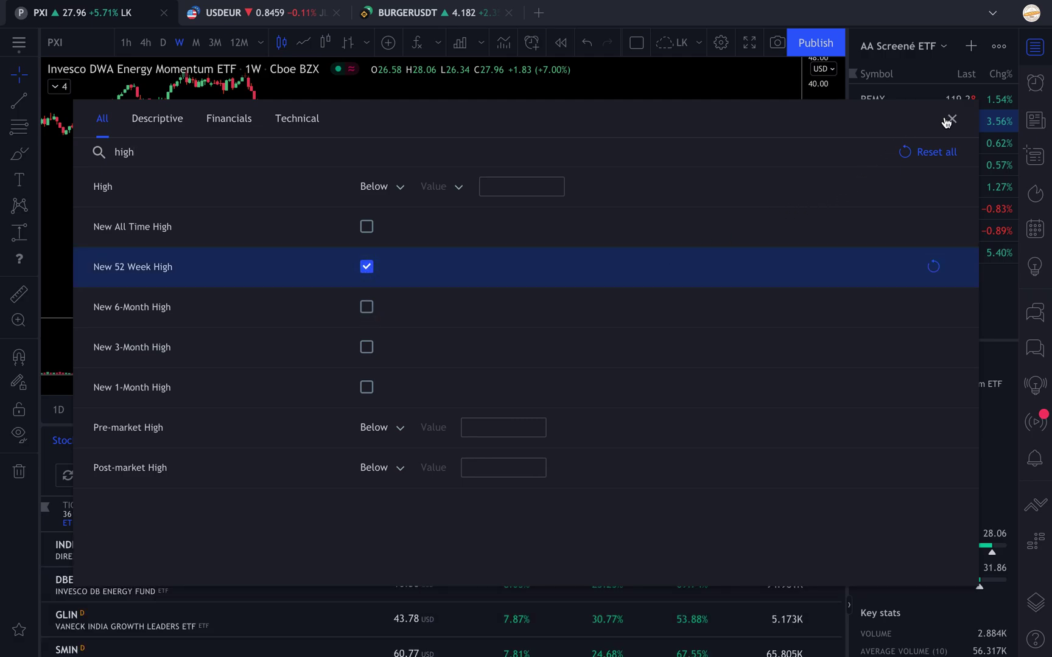
{"action": "left_click", "coordinate": [944, 121]}
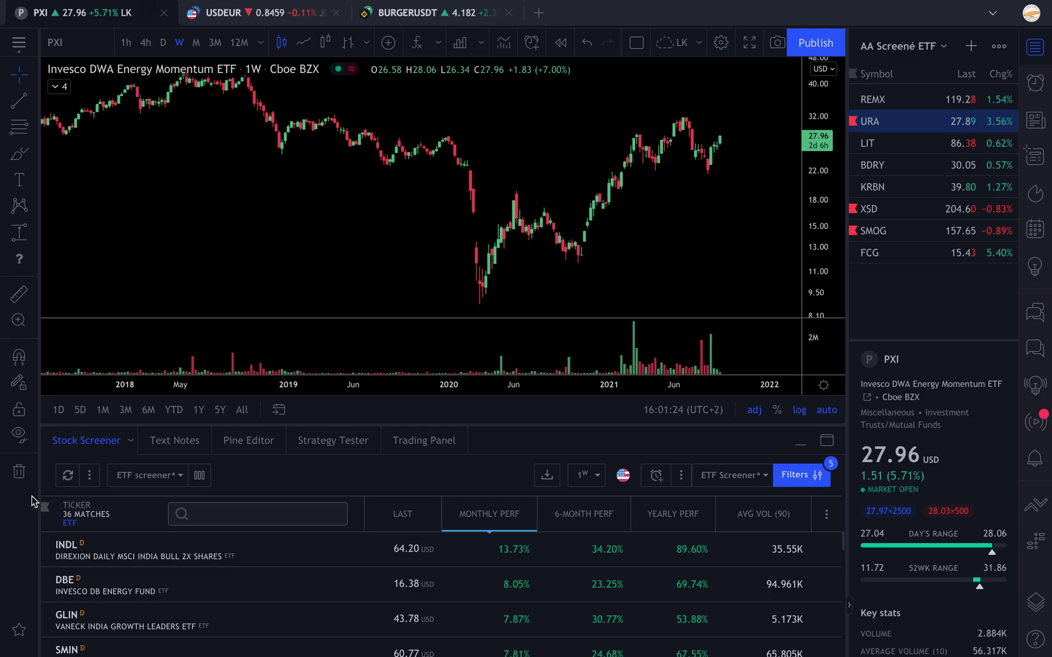
Step: Step through the INDL, DBE, GLIN and SMIN charts from the filtered results, zooming SMIN
{"action": "left_click", "coordinate": [128, 561]}
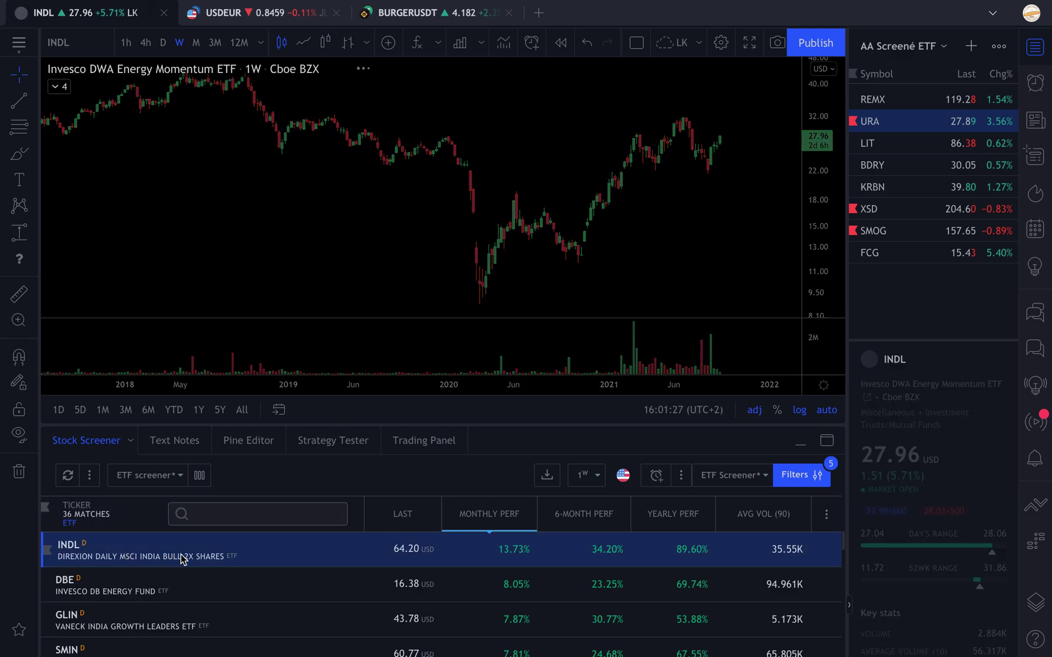
{"action": "left_click", "coordinate": [204, 588]}
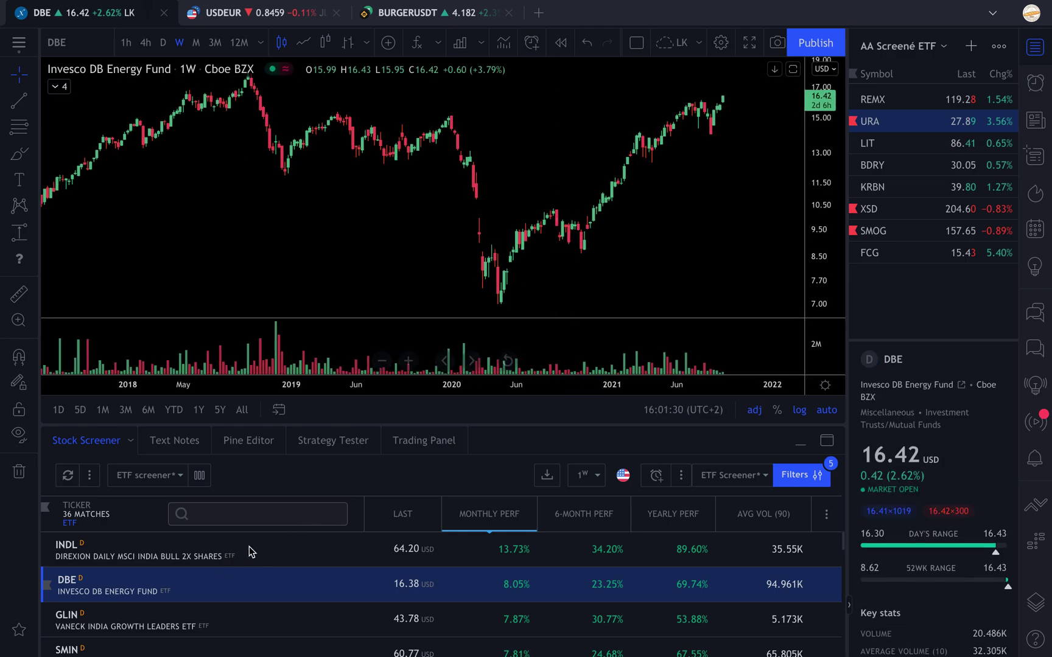
{"action": "scroll", "coordinate": [152, 585], "scroll_direction": "down", "scroll_amount": 1}
{"action": "left_click", "coordinate": [189, 597]}
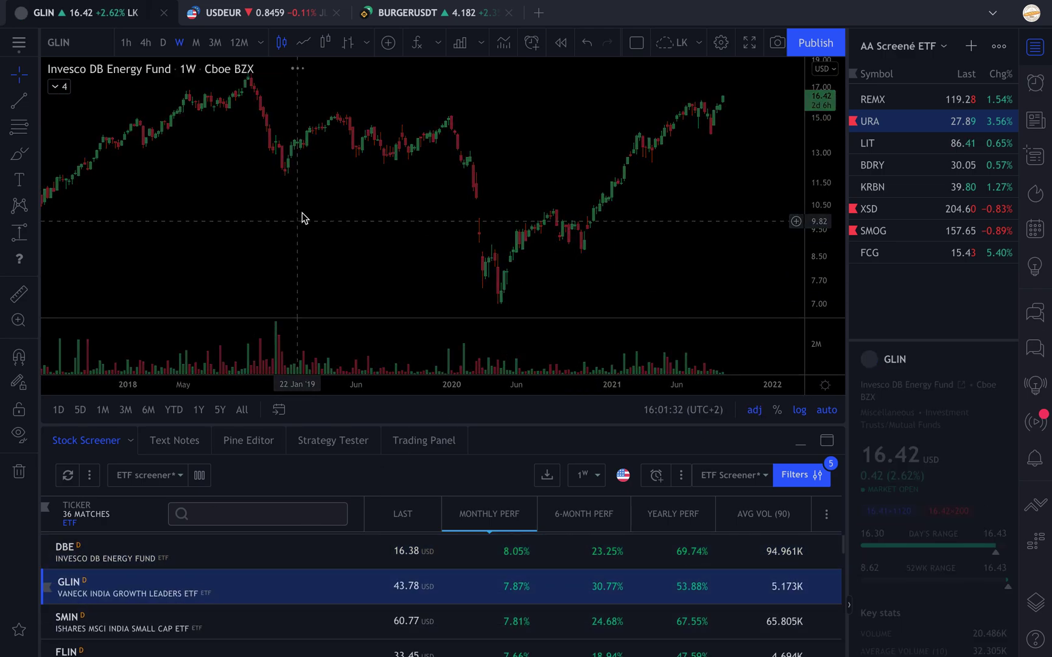
{"action": "scroll", "coordinate": [291, 550], "scroll_direction": "down", "scroll_amount": 1}
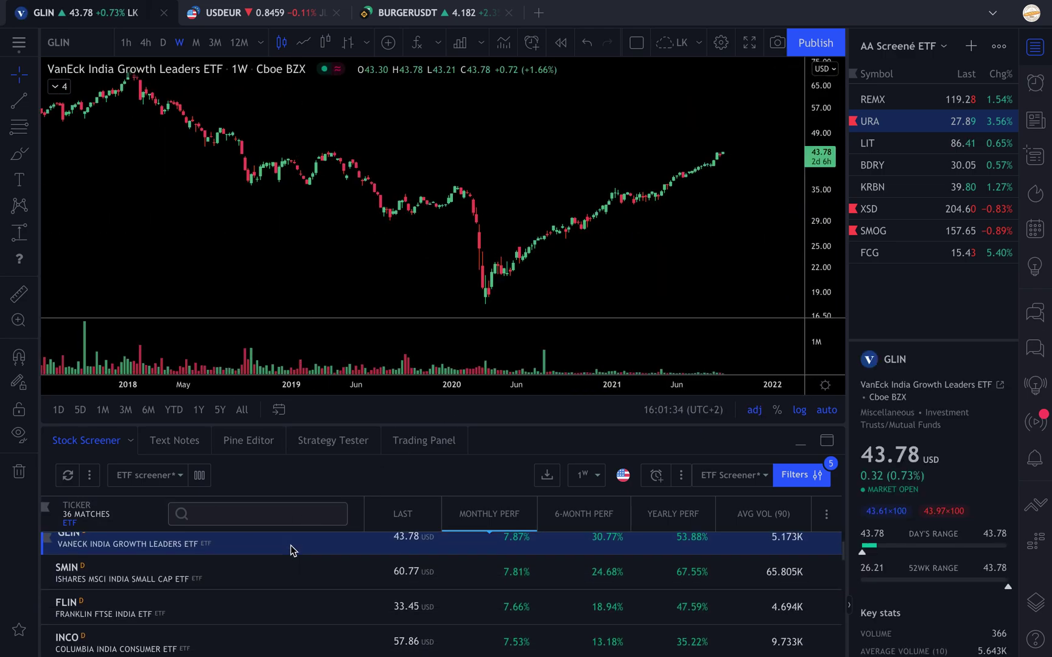
{"action": "left_click", "coordinate": [273, 588]}
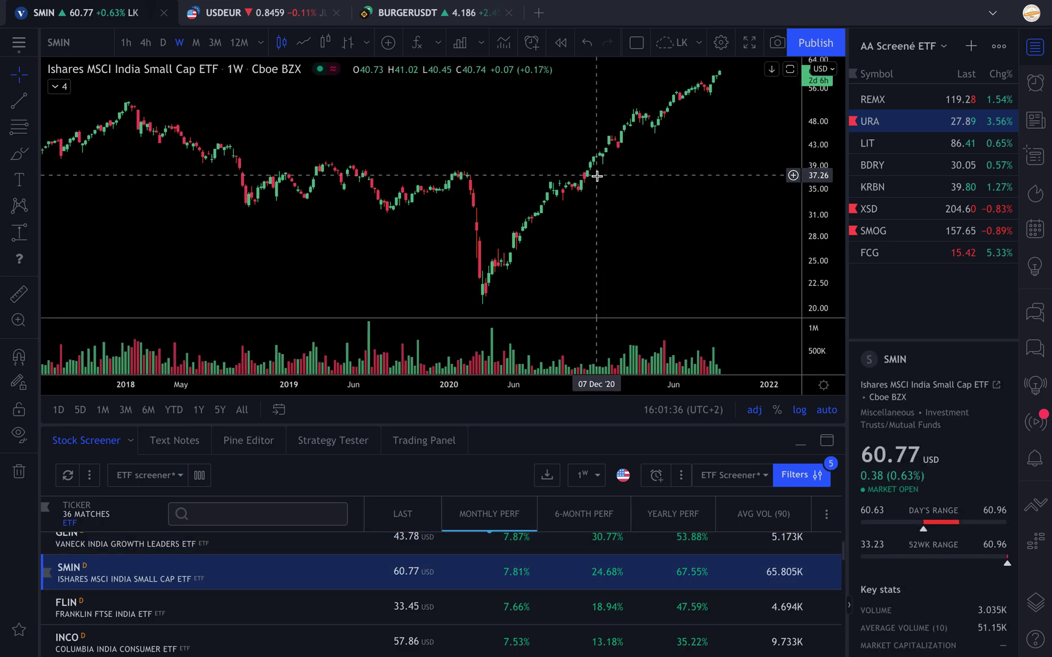
{"action": "scroll", "coordinate": [596, 175], "scroll_direction": "down", "scroll_amount": 5}
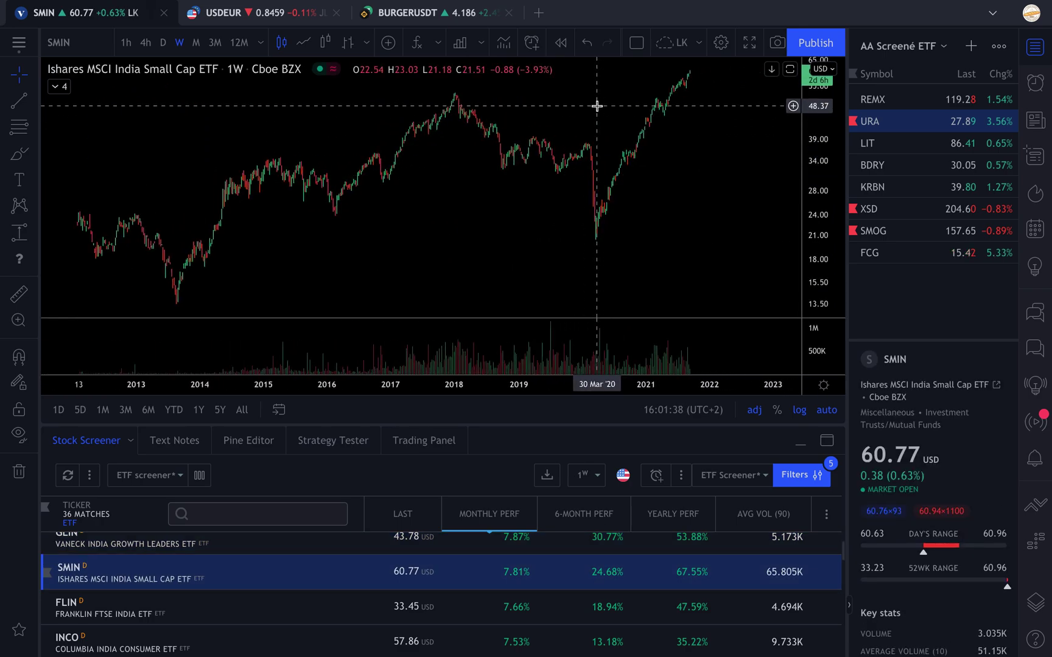
{"action": "scroll", "coordinate": [596, 106], "scroll_direction": "up", "scroll_amount": 2}
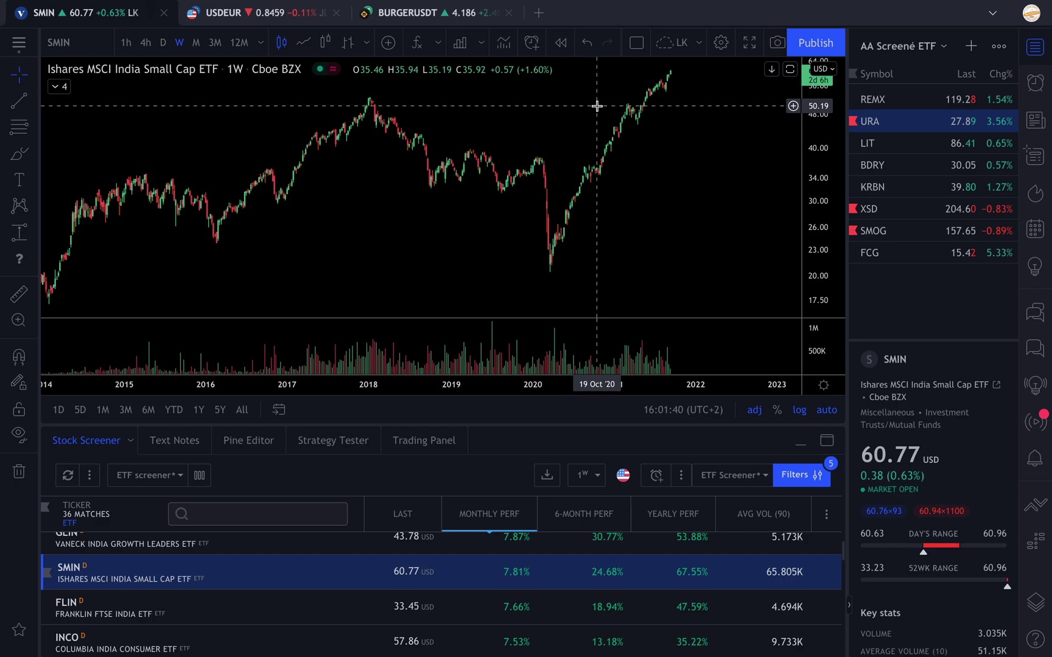